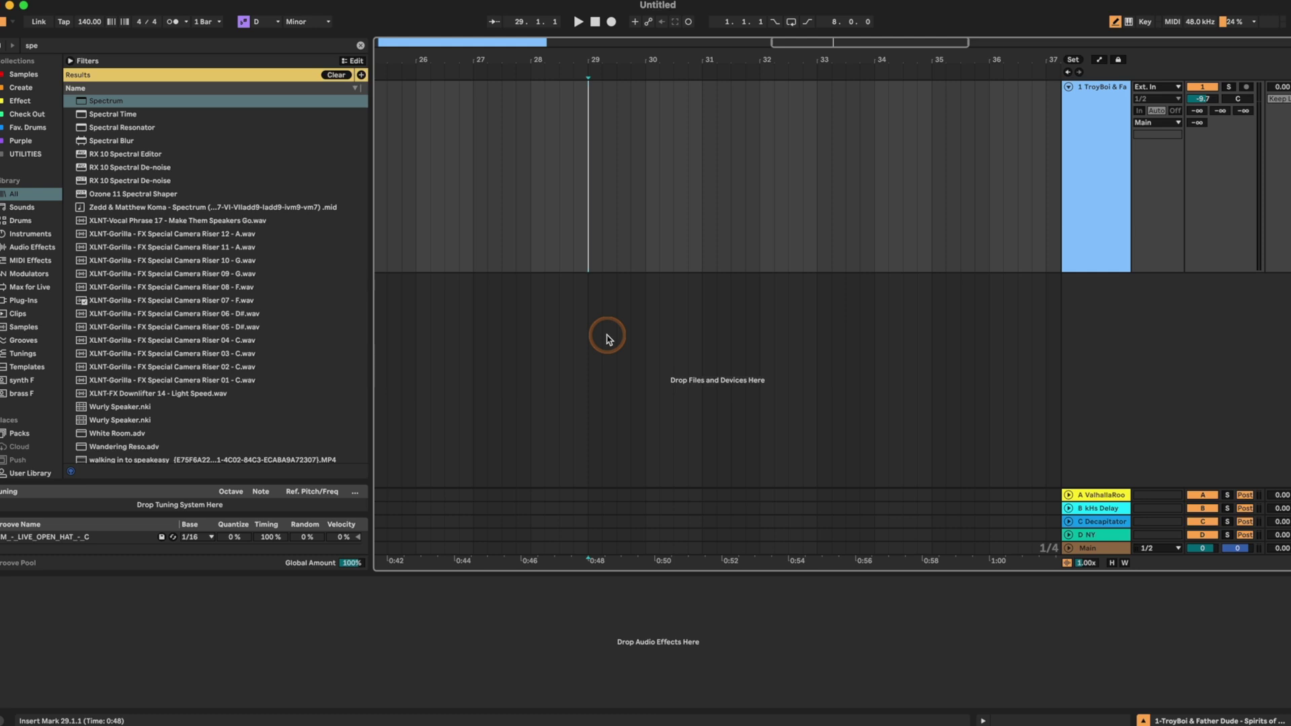
Import the TroyBoi & Father Dude - Spirits of the Night audio file onto the audio track at bar 1
scroll(705, 338, "left", 20)
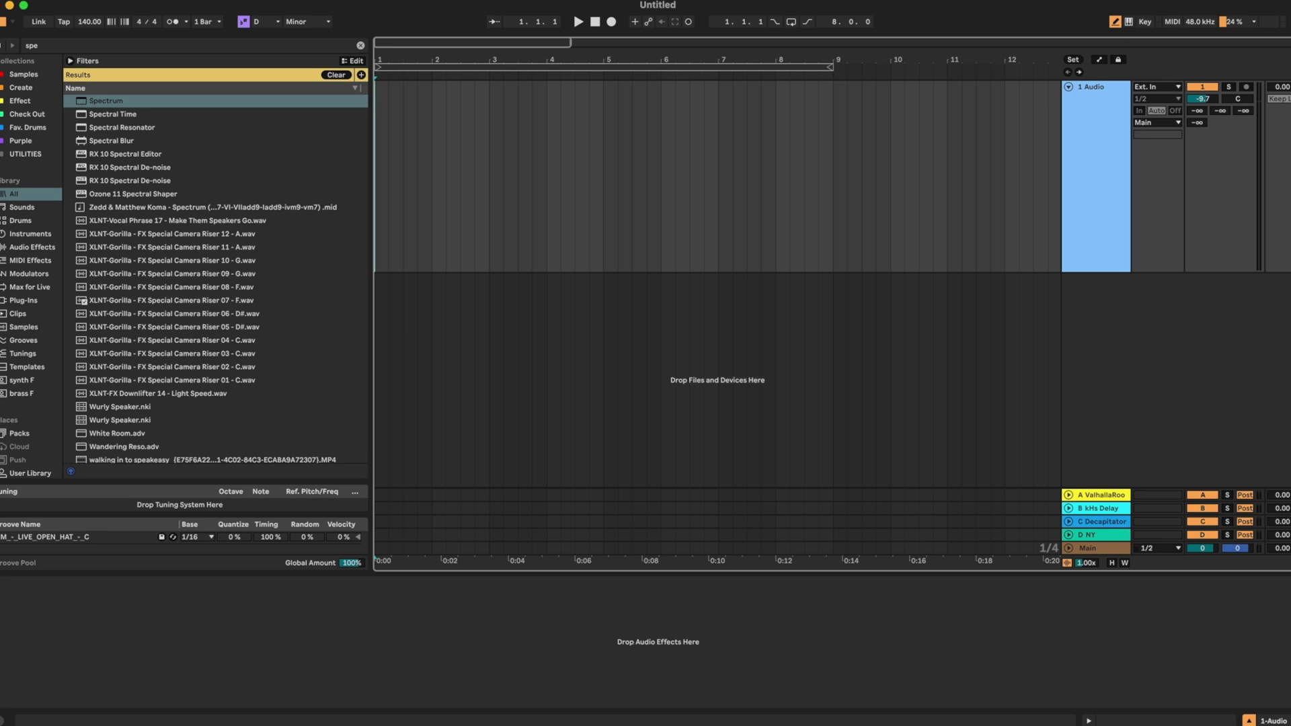
left_click_drag(1290, 162, 376, 150)
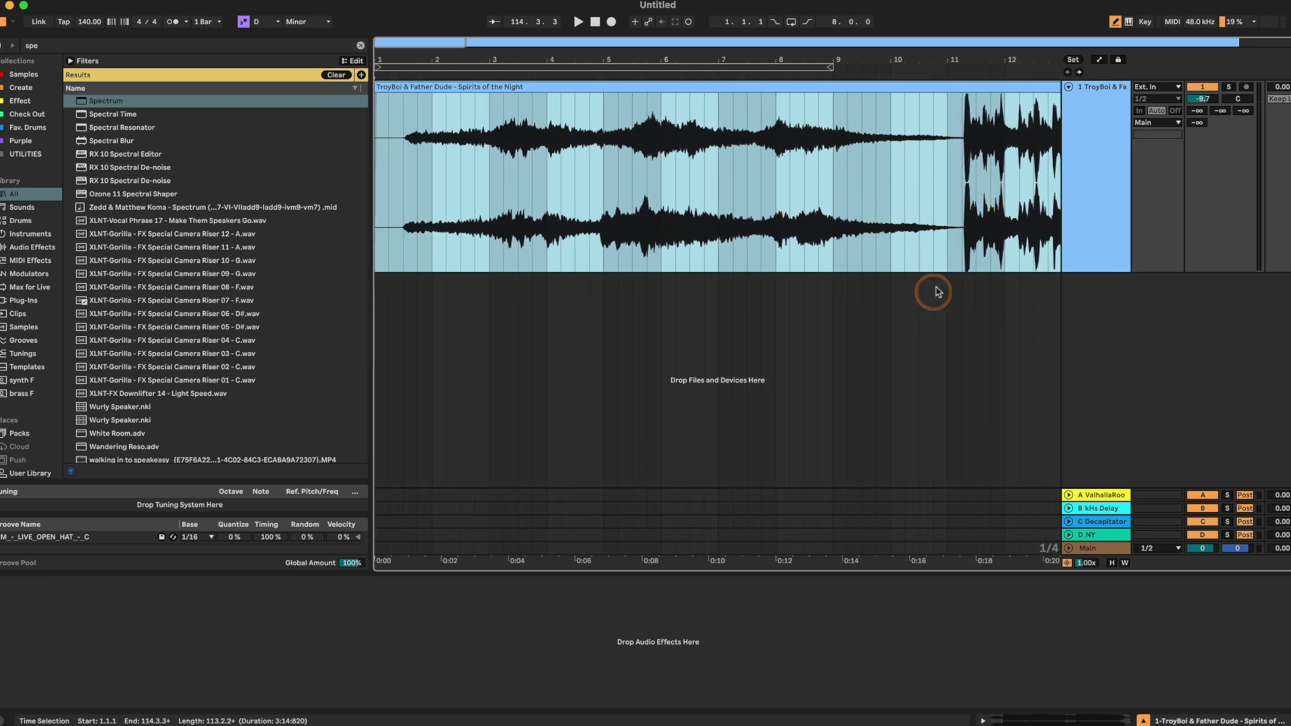
Split the song clip at bar 11 and delete the intro part before the split
scroll(939, 291, "up", 3)
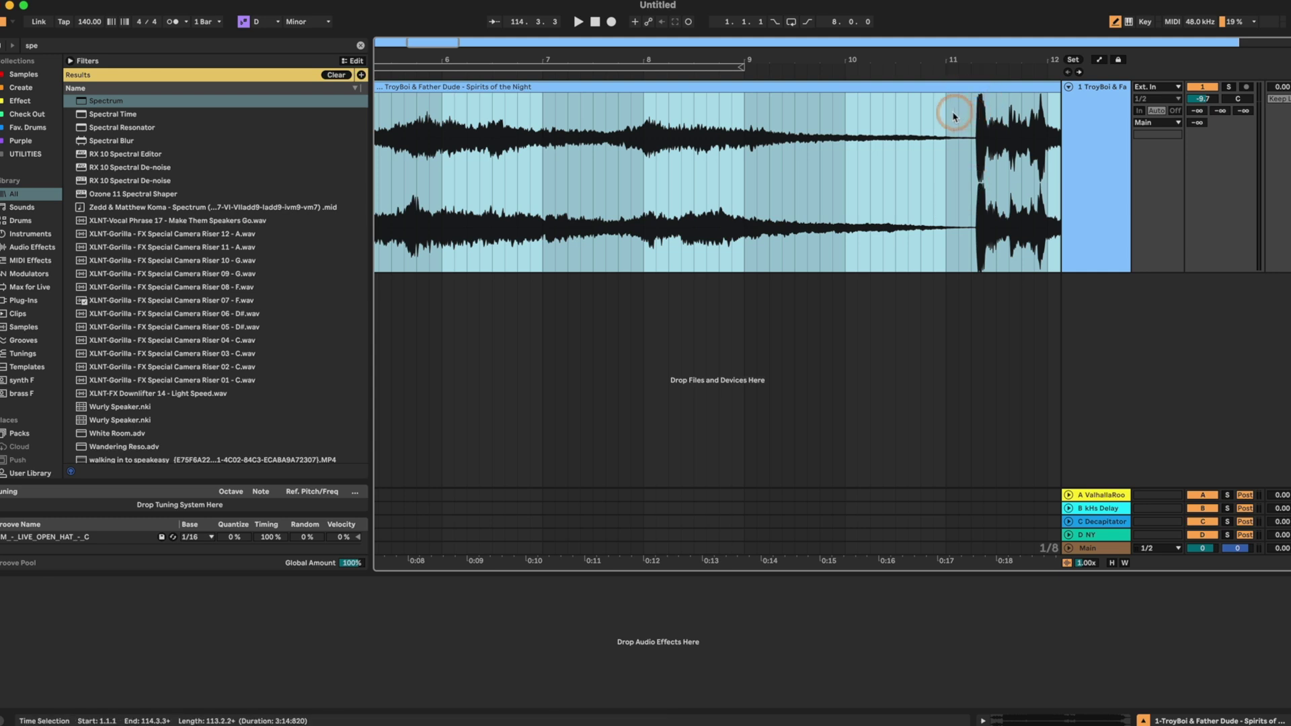
scroll(686, 182, "down", 5)
scroll(606, 176, "up", 3)
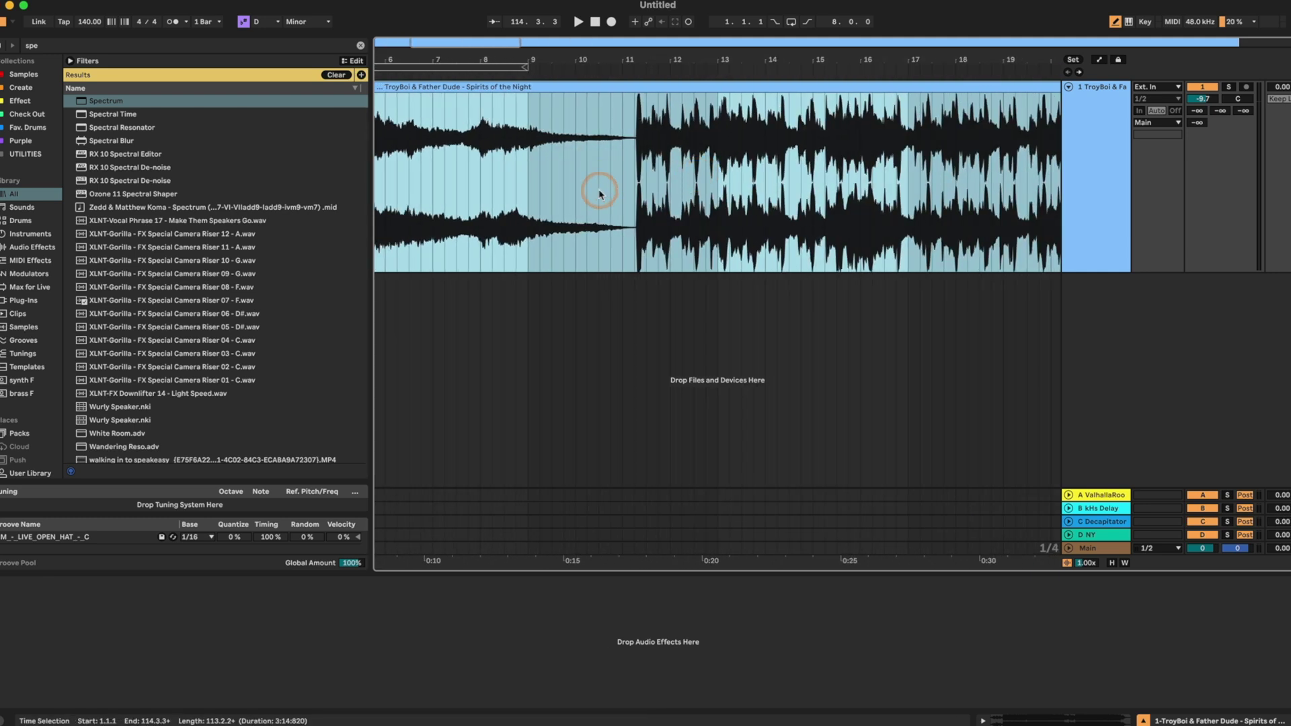
scroll(668, 202, "up", 3)
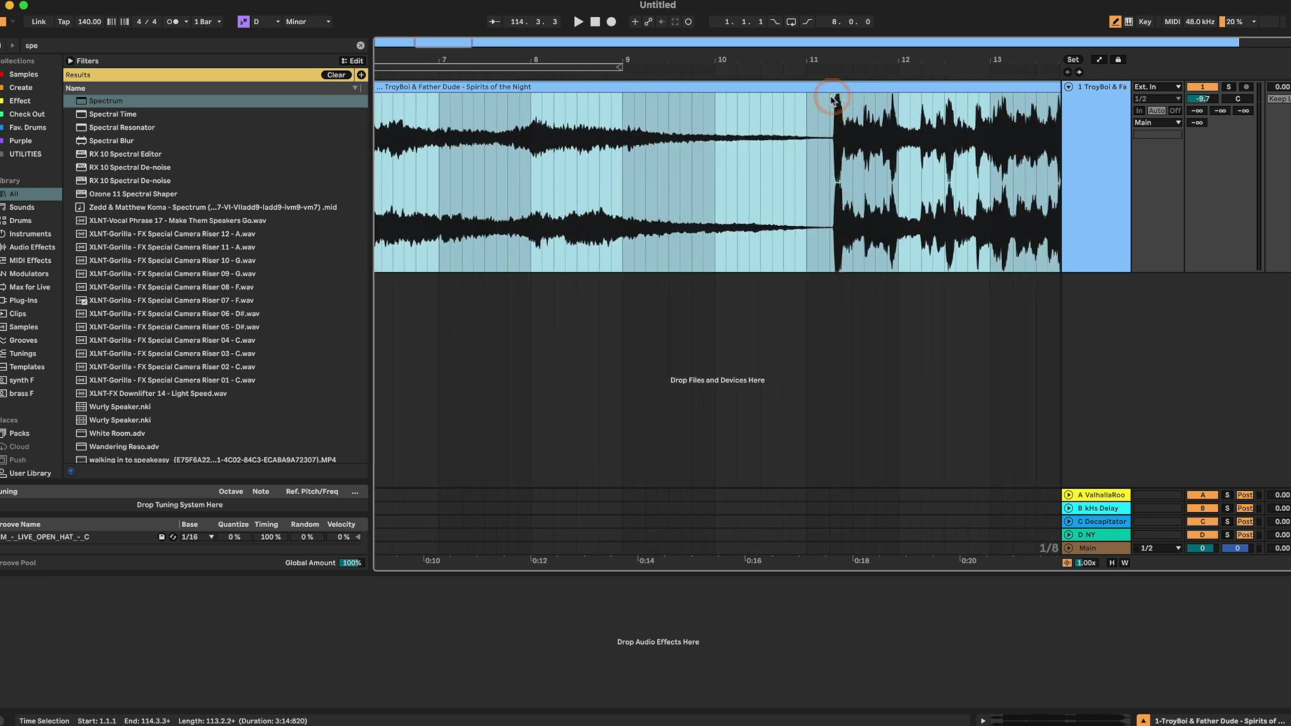
left_click(802, 170)
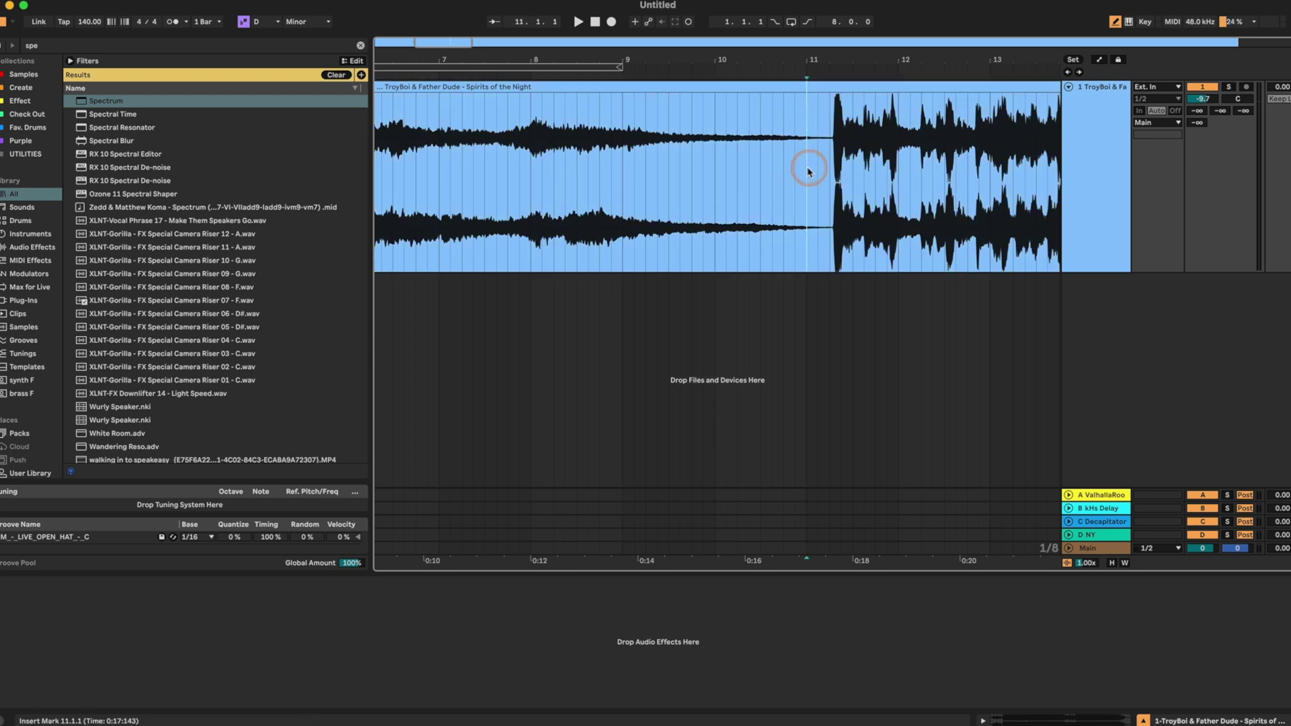
key("super+e")
left_click(700, 85)
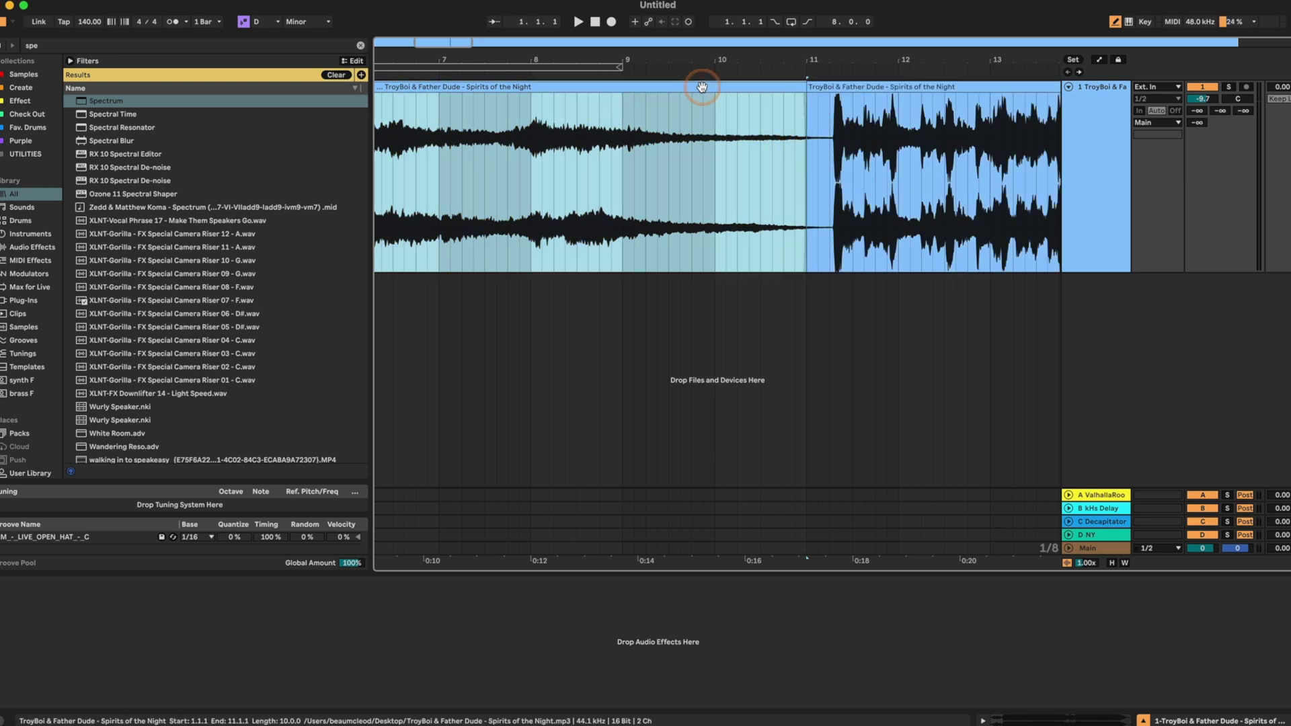
key("Delete")
Shift the remaining clip slightly earlier so its first loud transient starts exactly on bar 11
left_click(834, 88)
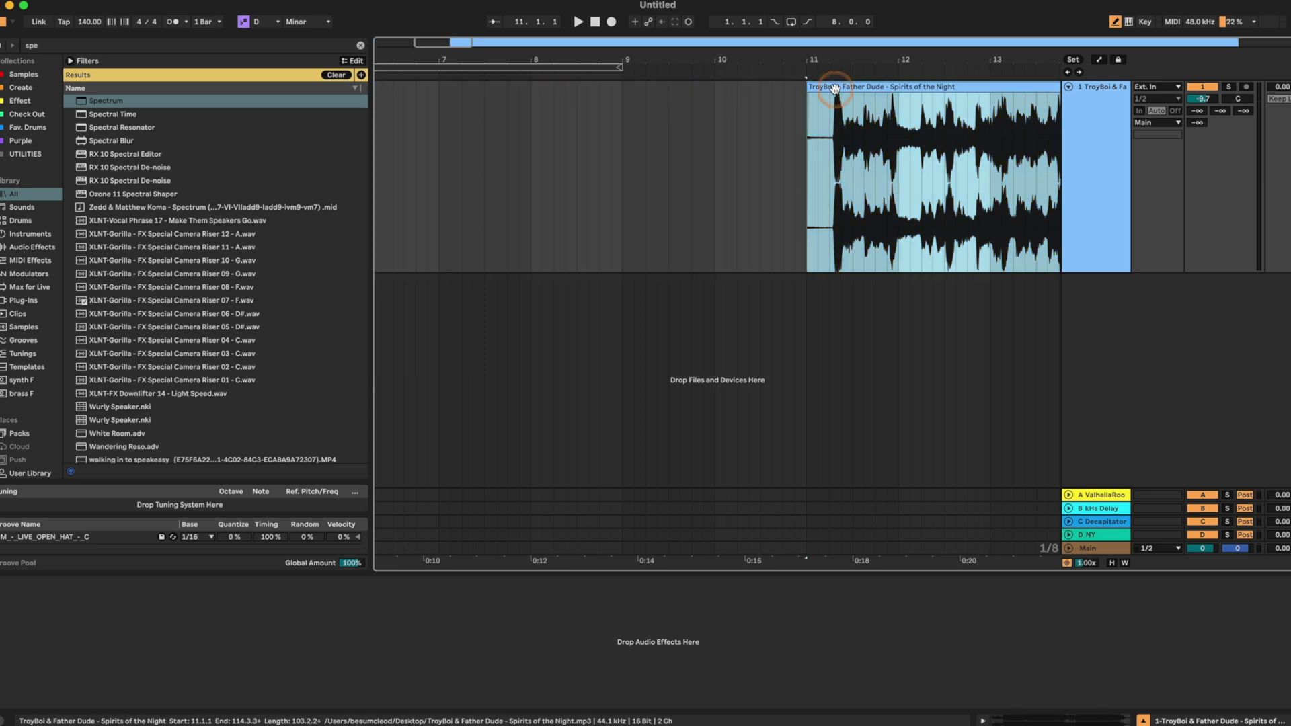
left_click_drag(834, 88, 820, 88)
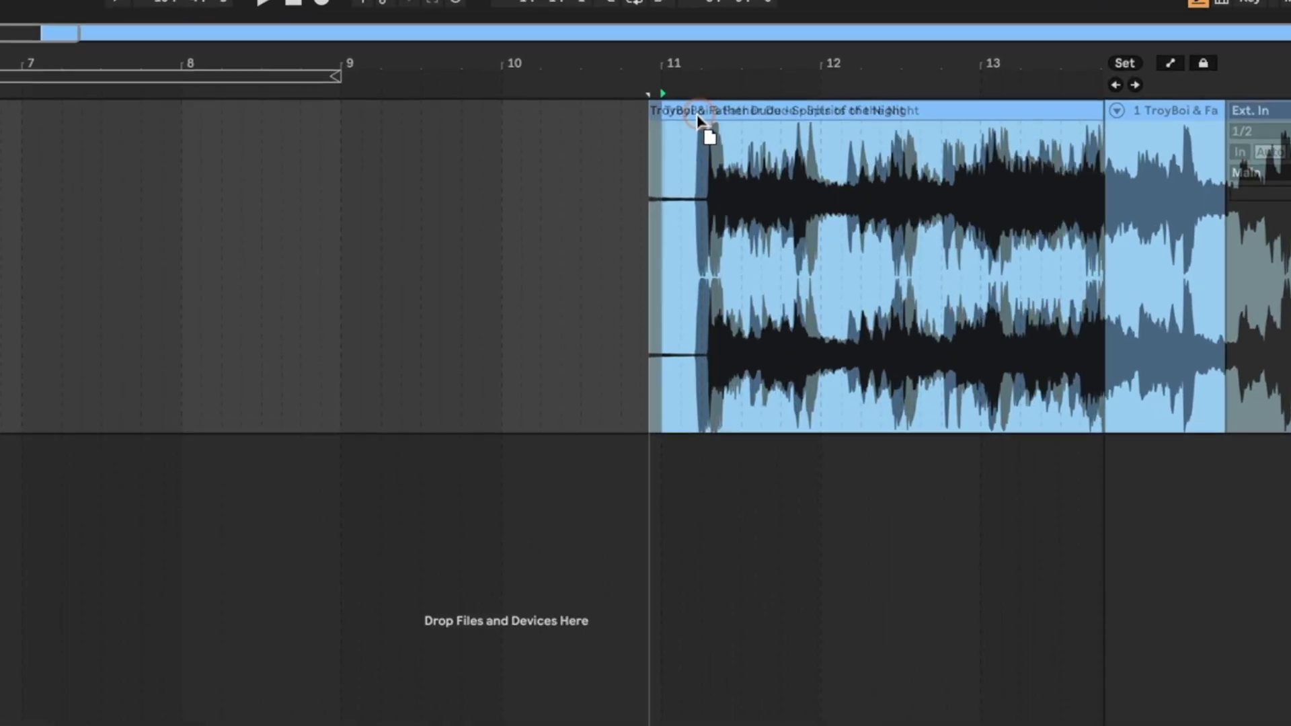
mouse_move(639, 128)
left_mouse_down()
mouse_move(619, 126)
mouse_move(629, 134)
left_mouse_up()
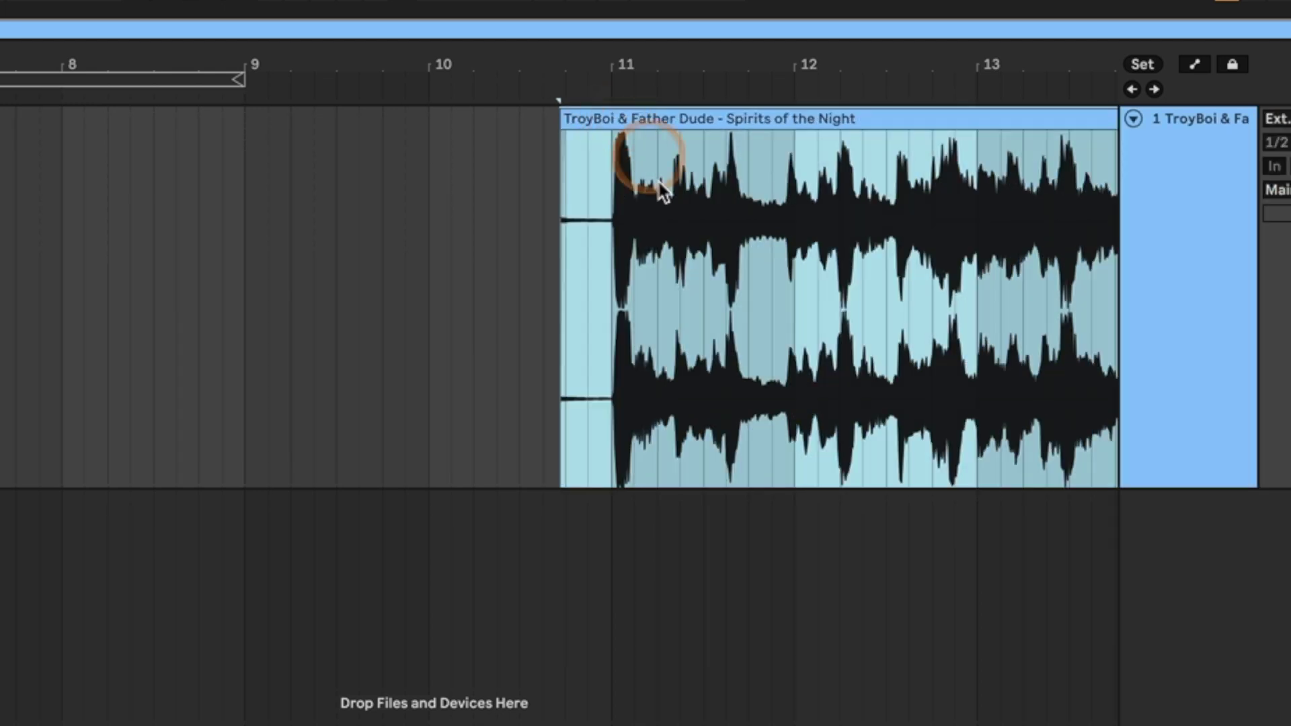
scroll(562, 239, "up", 5)
scroll(590, 241, "up", 1)
left_click(599, 127)
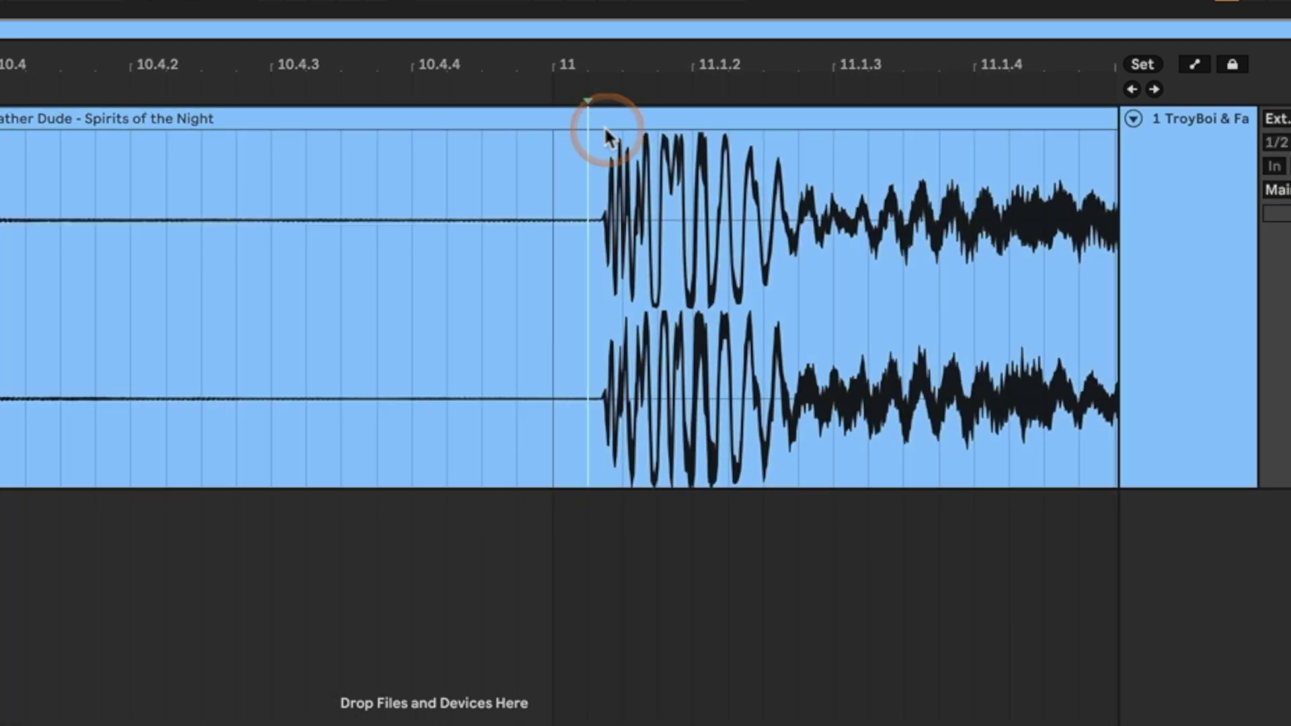
left_click(606, 132)
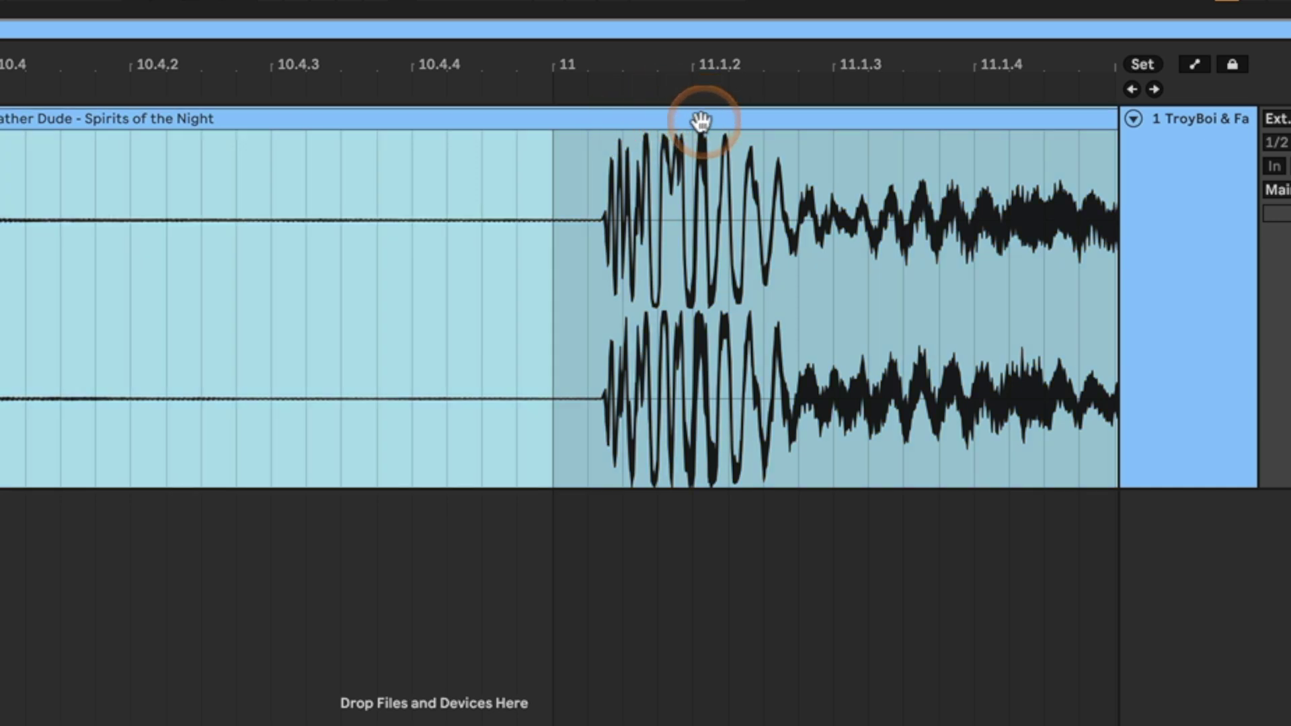
left_click_drag(692, 121, 665, 124)
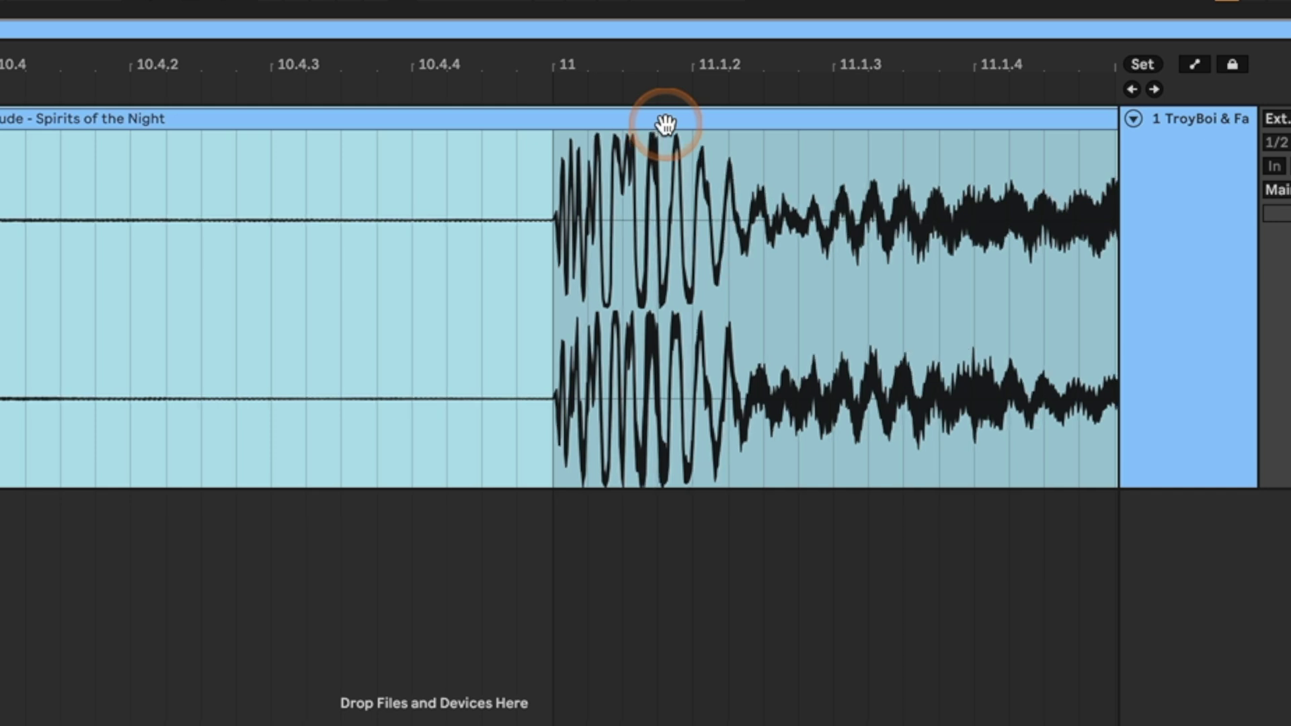
Split the clip at bar 11 and delete the near-silent section before the first transient
left_click(571, 337)
left_click(562, 322)
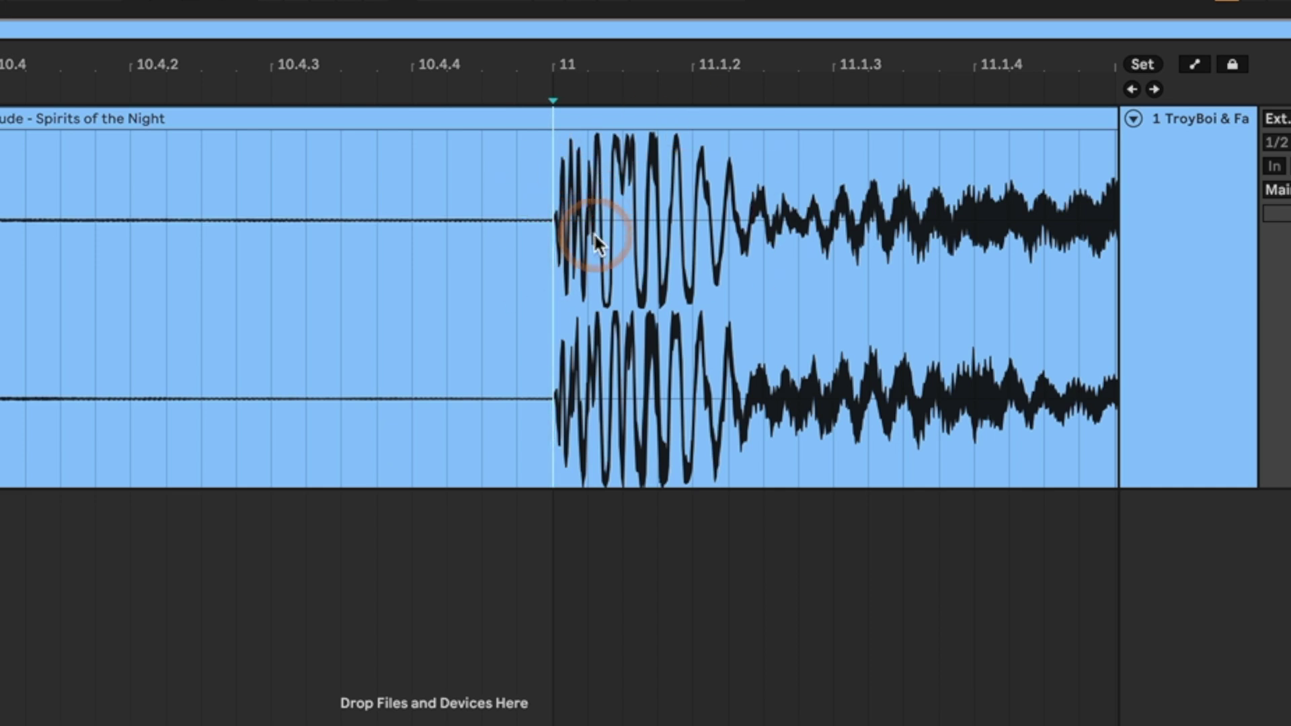
key("ctrl+e")
left_click(340, 116)
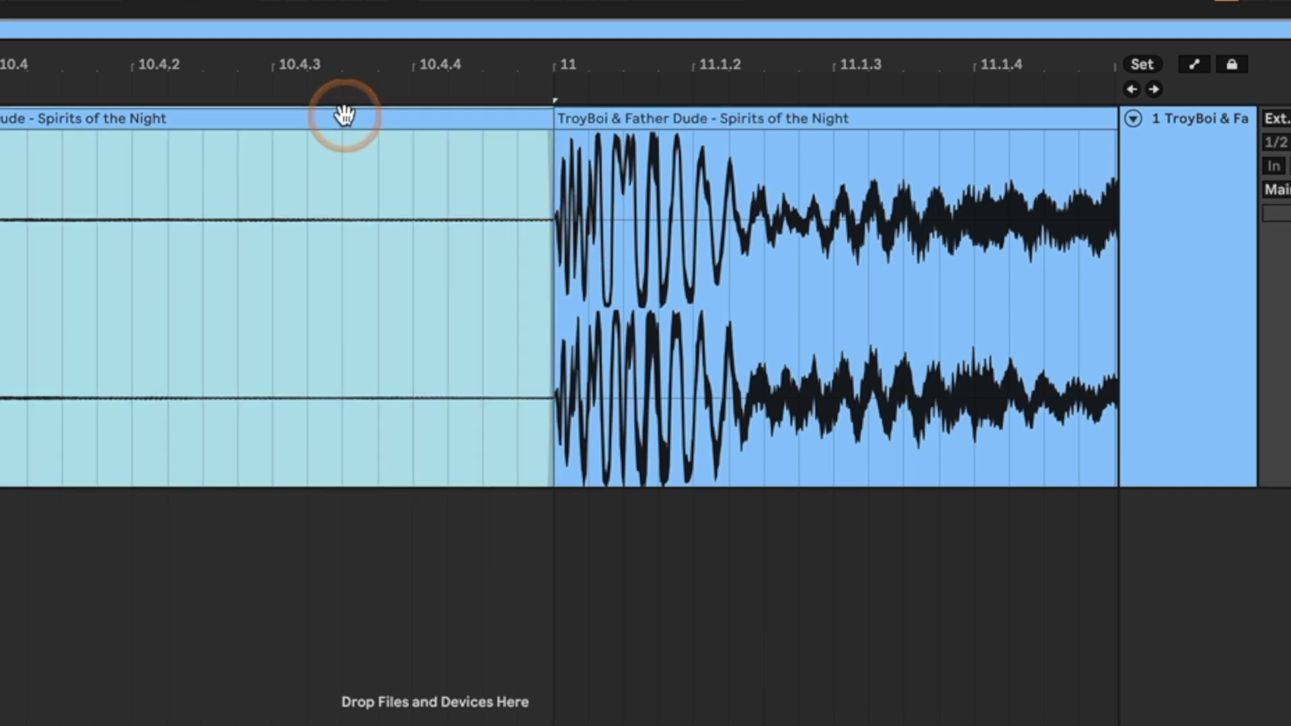
key("Delete")
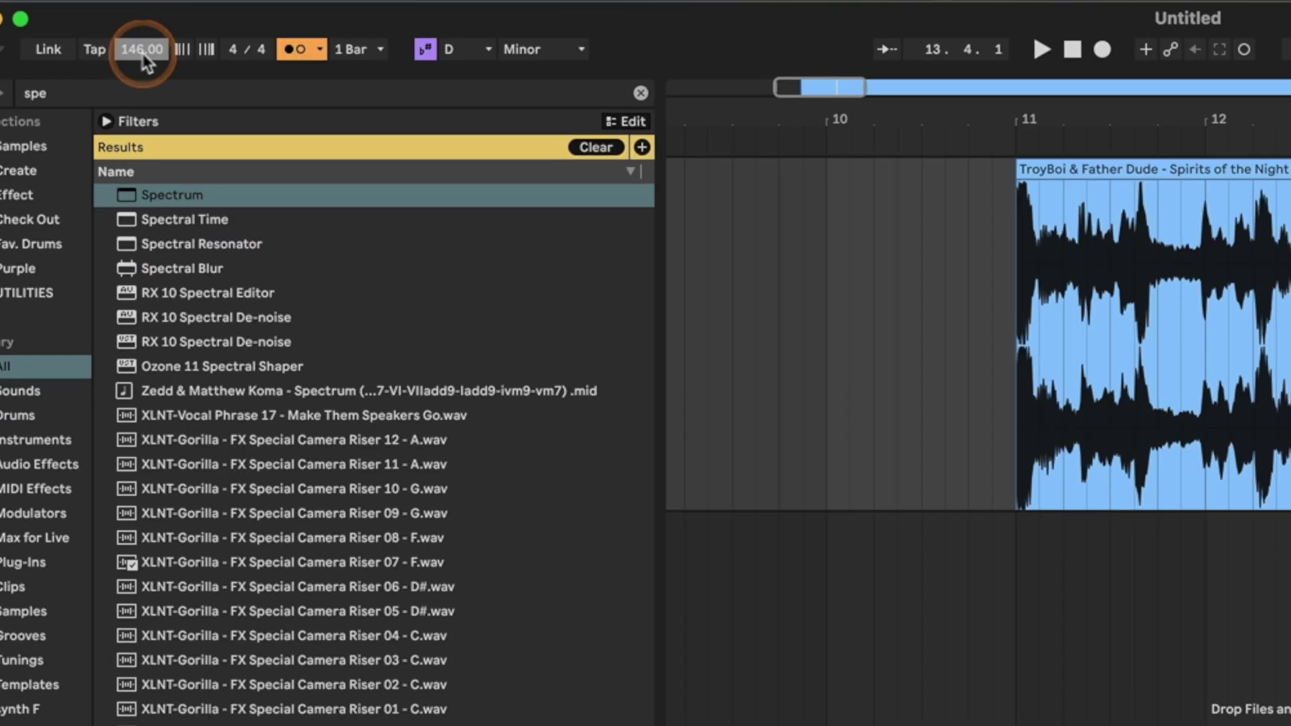
Play the song from bar 11 against the metronome with the tempo at 140 BPM
left_click_drag(105, 31, 91, 28)
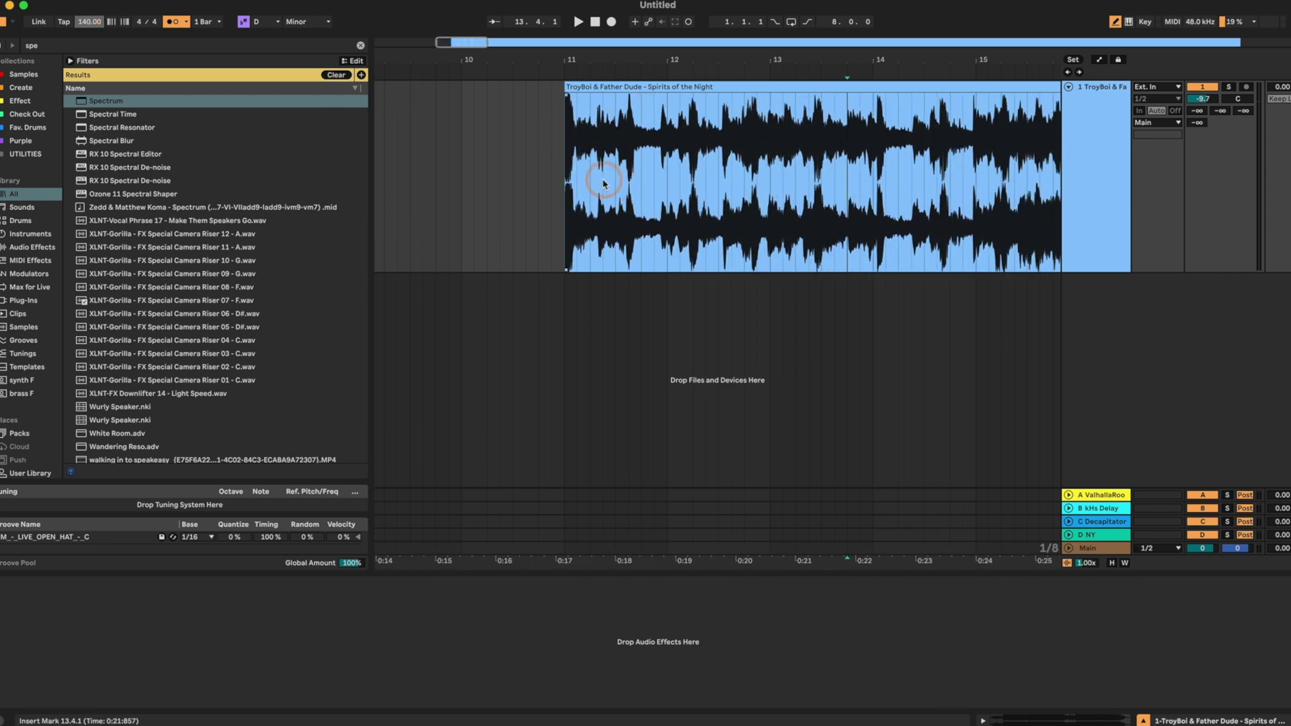
left_click(570, 185)
key("space")
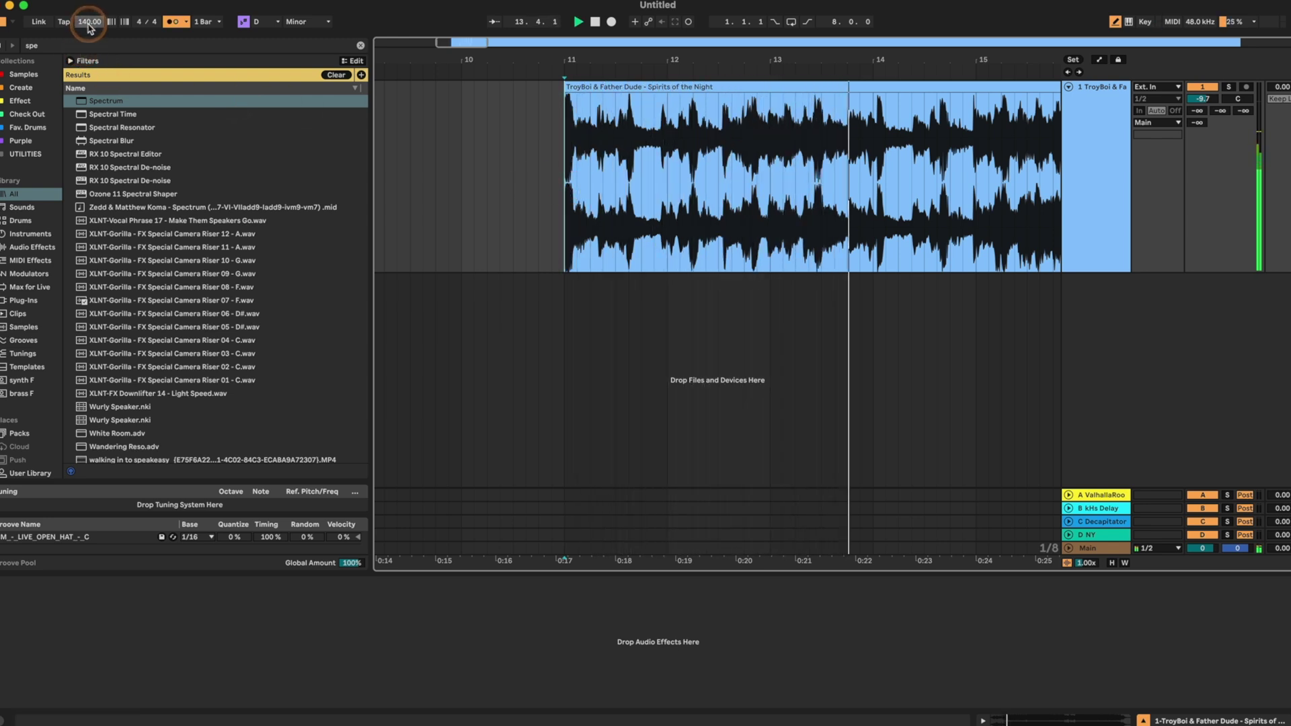
Lower the project tempo to 111 BPM and replay the section from 12.4.1 to compare the beat with the metronome
mouse_move(89, 27)
left_mouse_down()
mouse_move(88, 43)
mouse_move(89, 15)
left_mouse_up()
left_click(748, 164)
key("space")
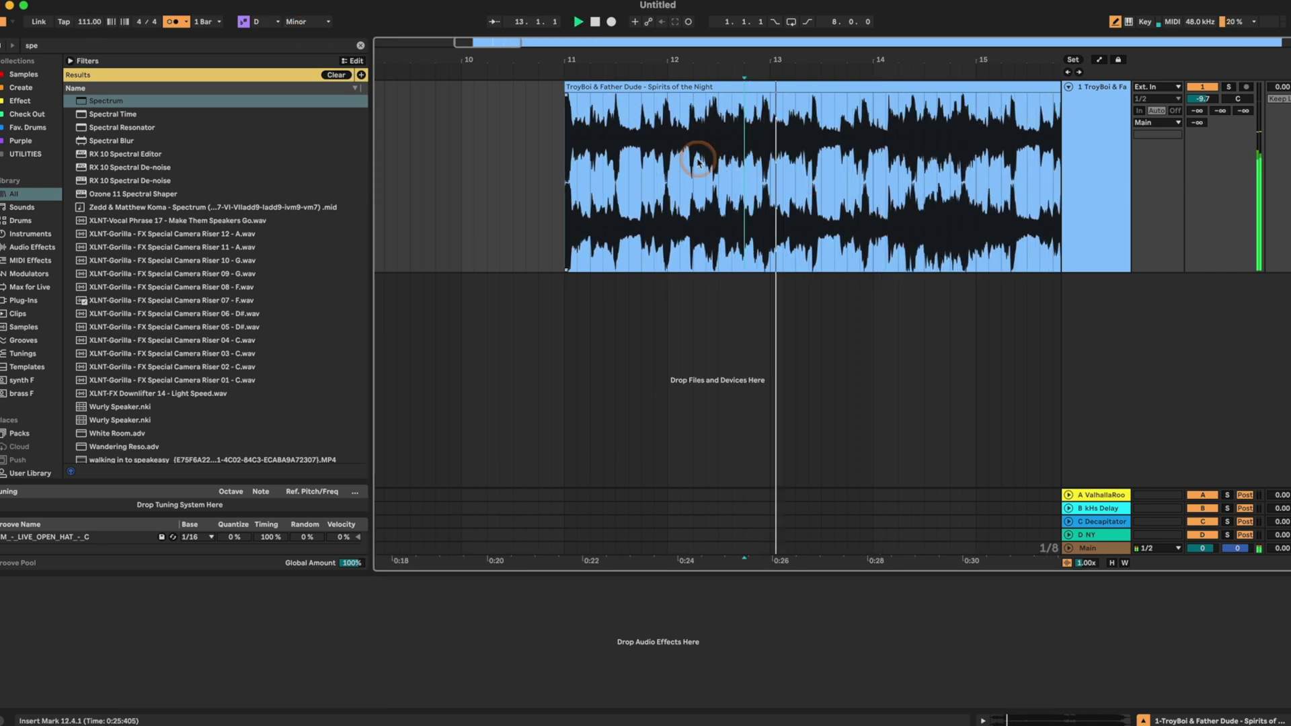
key("space")
key("space")
key("space")
key("space")
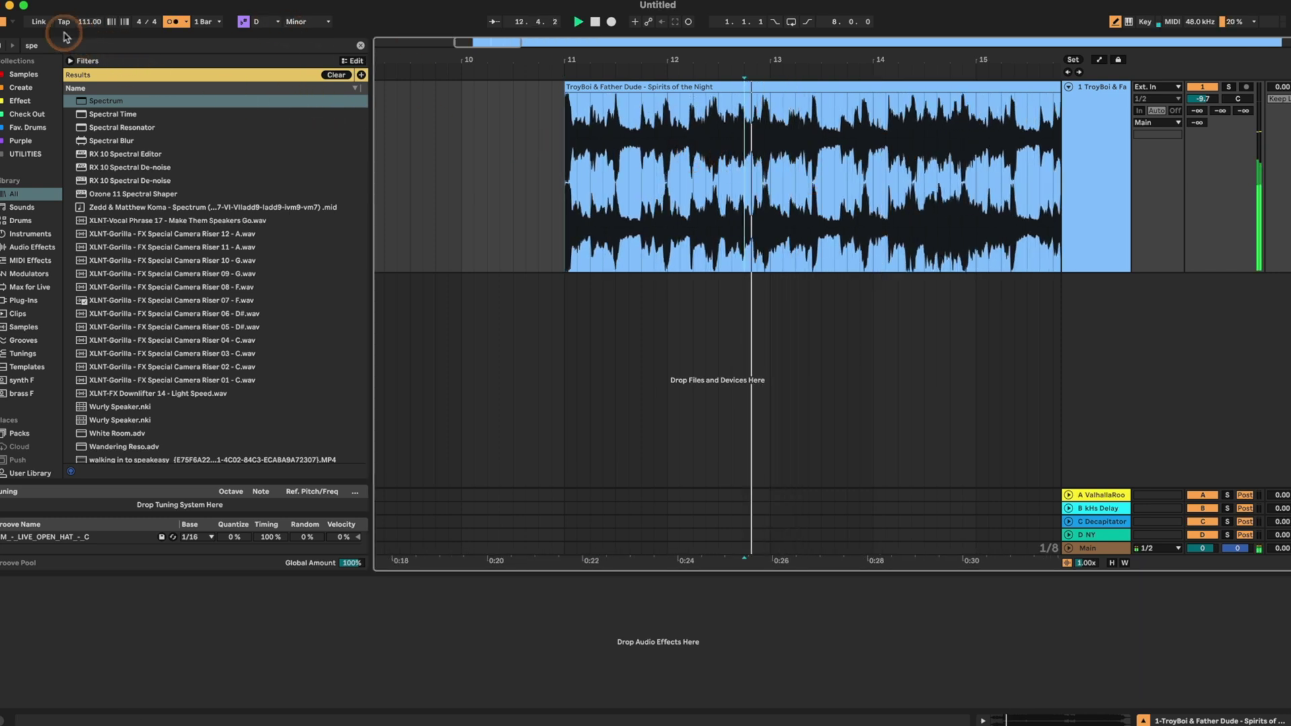
key("space")
Set the tempo to 109 BPM and play the song from bar 11 against the metronome
left_click(88, 23)
left_click_drag(87, 22, 88, 24)
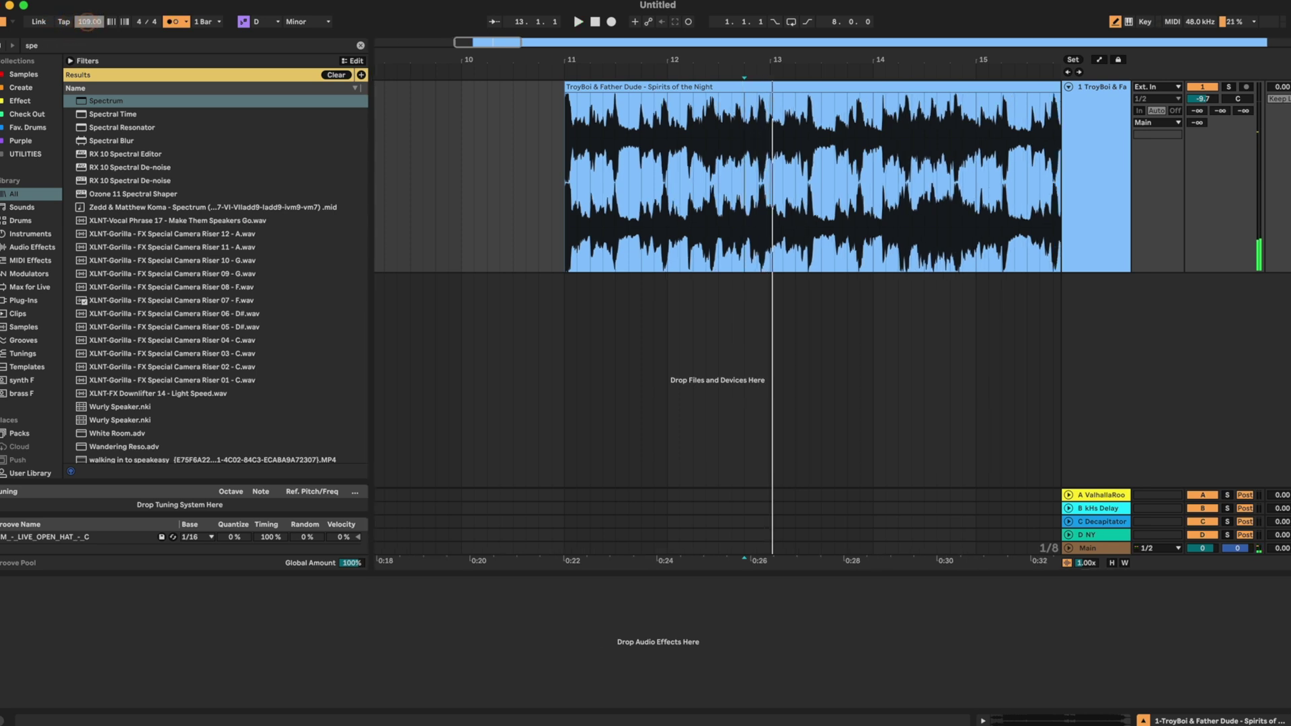
left_click(510, 115)
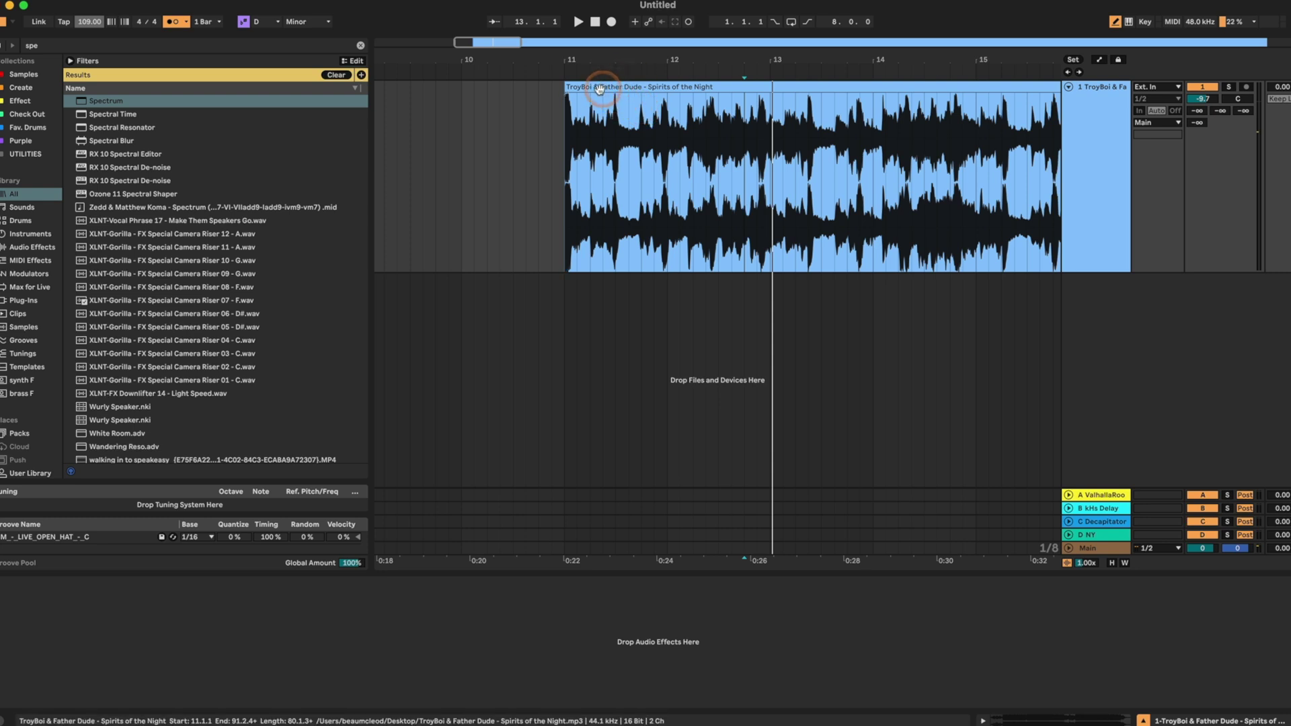
scroll(633, 110, "right", 1)
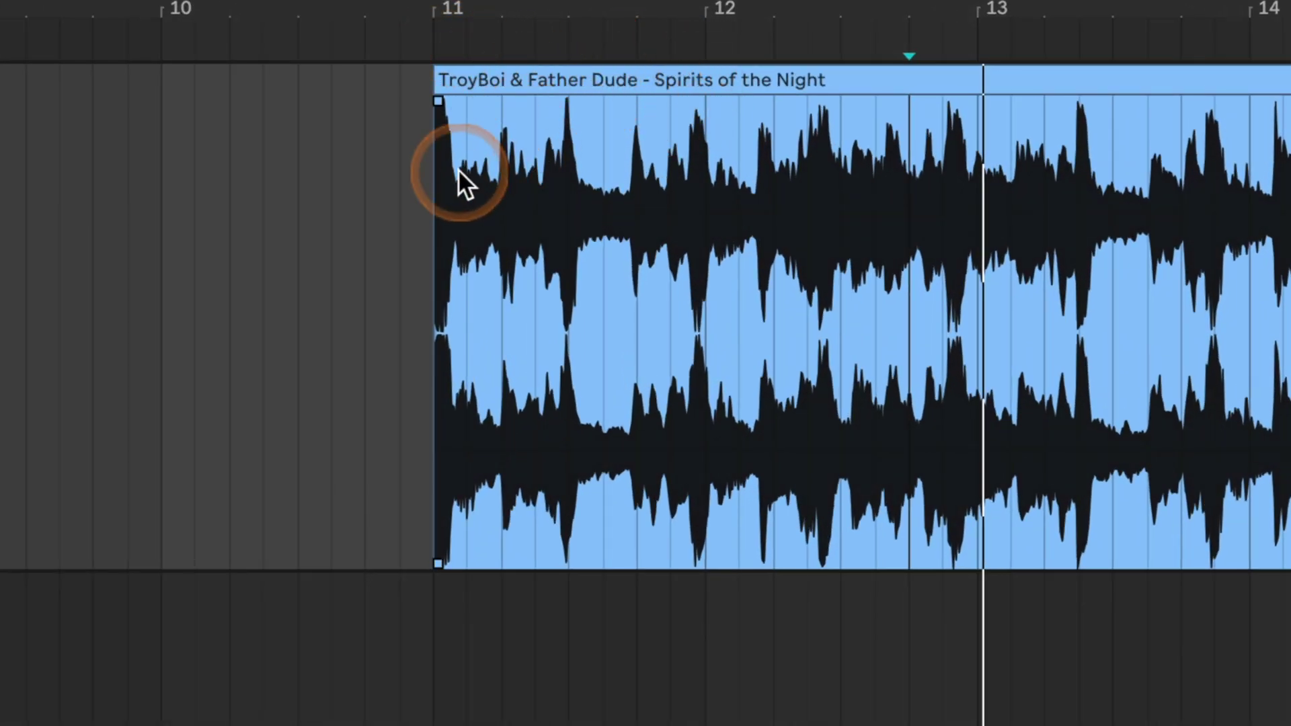
left_click(439, 171)
key("space")
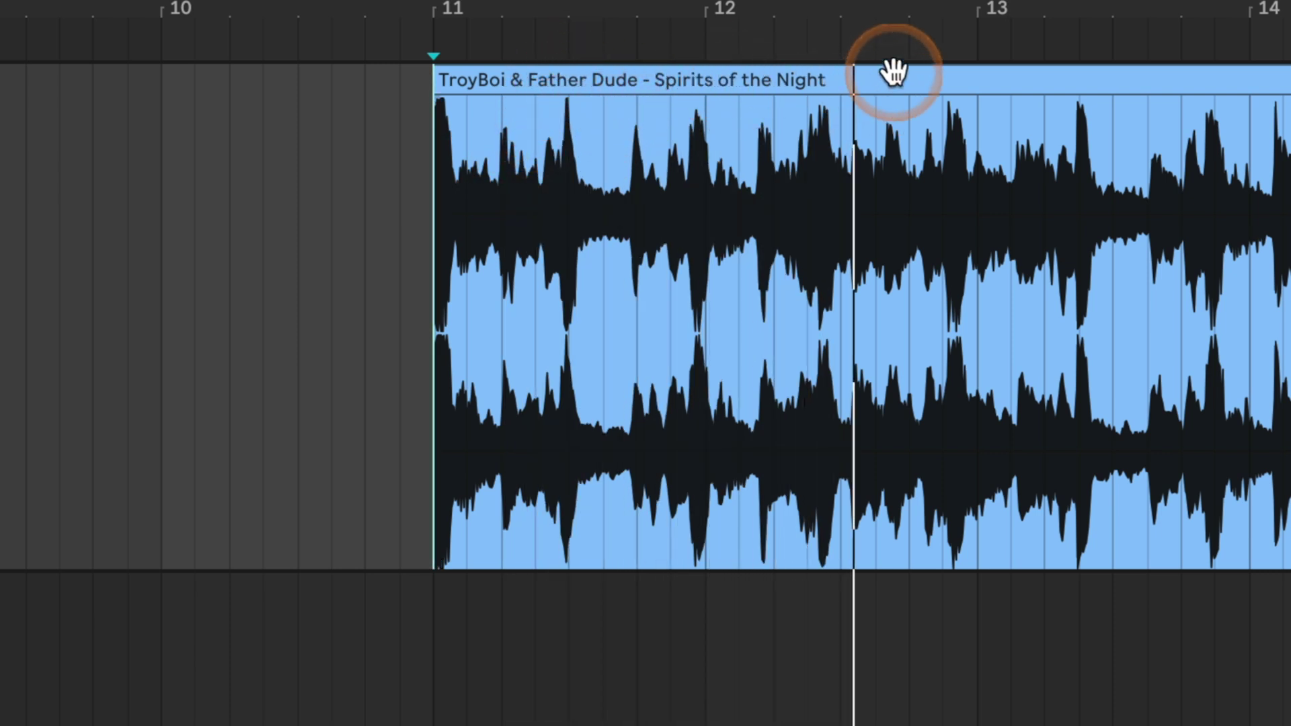
key("space")
key("space")
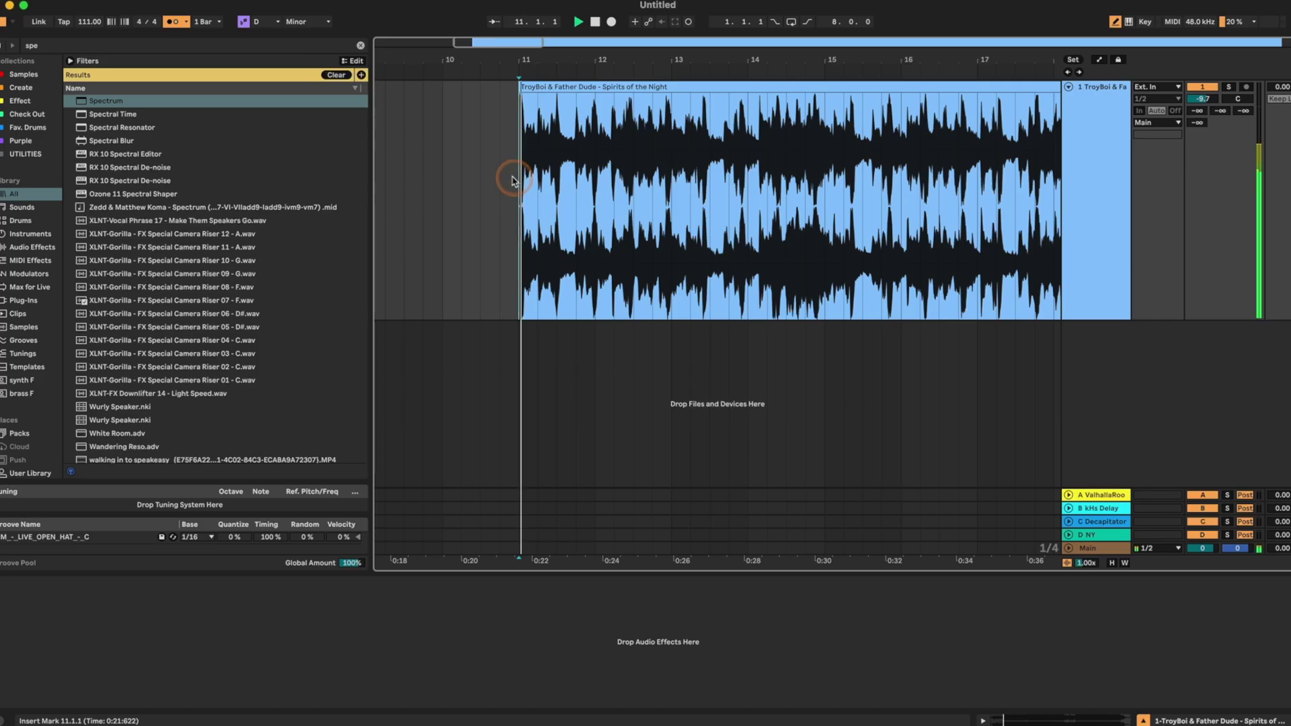
Set the project tempo to 115 BPM and play the song from bar 11 against the metronome
left_click_drag(82, 23, 82, 10)
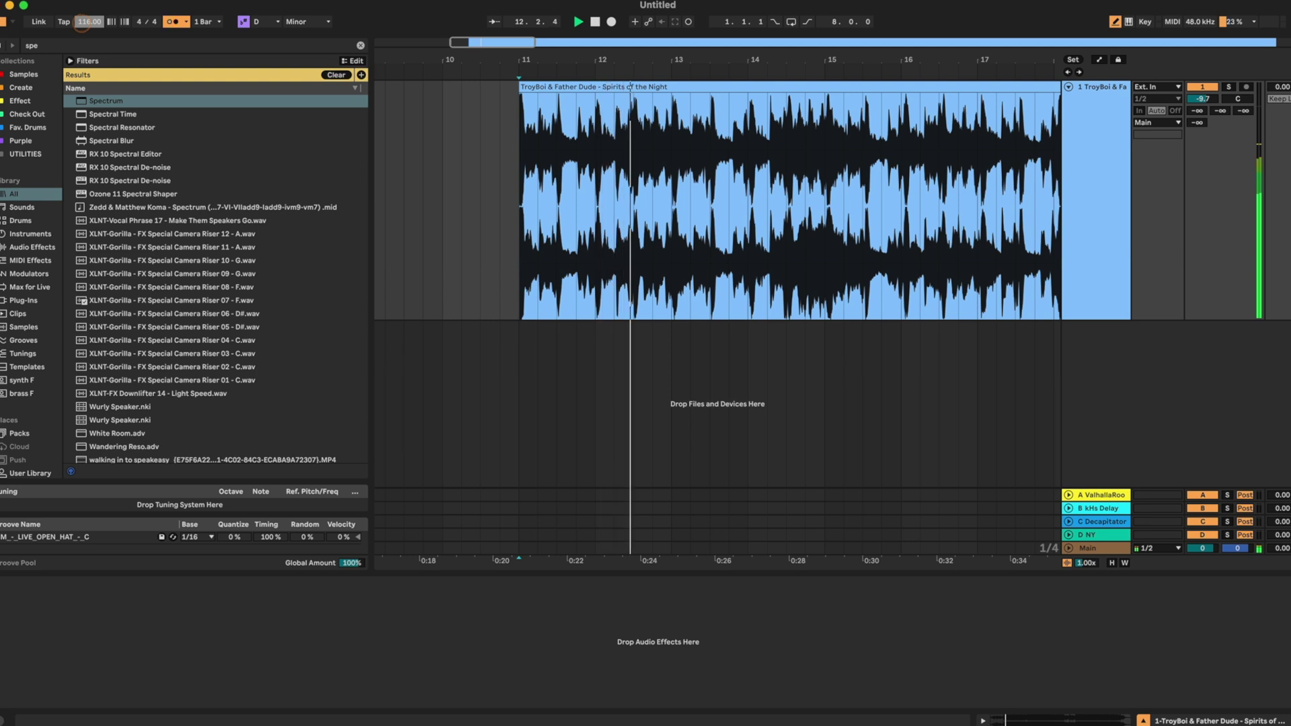
left_click_drag(82, 22, 82, 24)
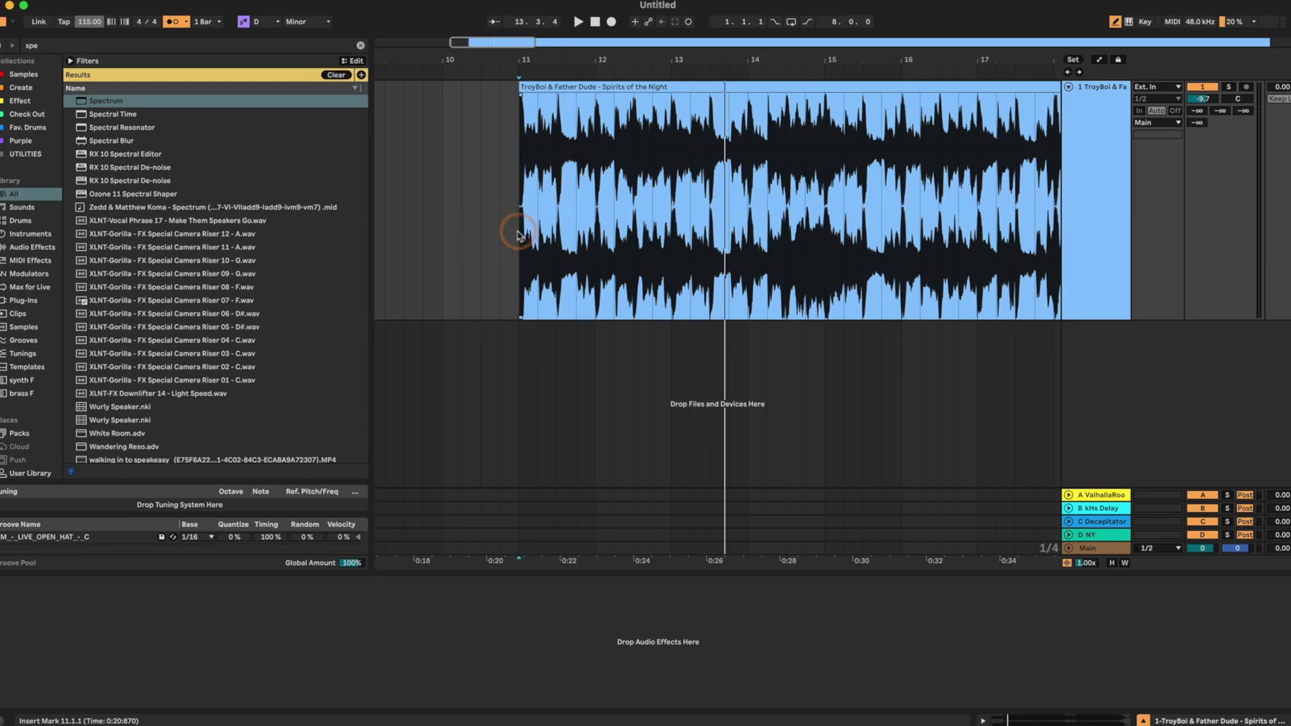
left_click(356, 353)
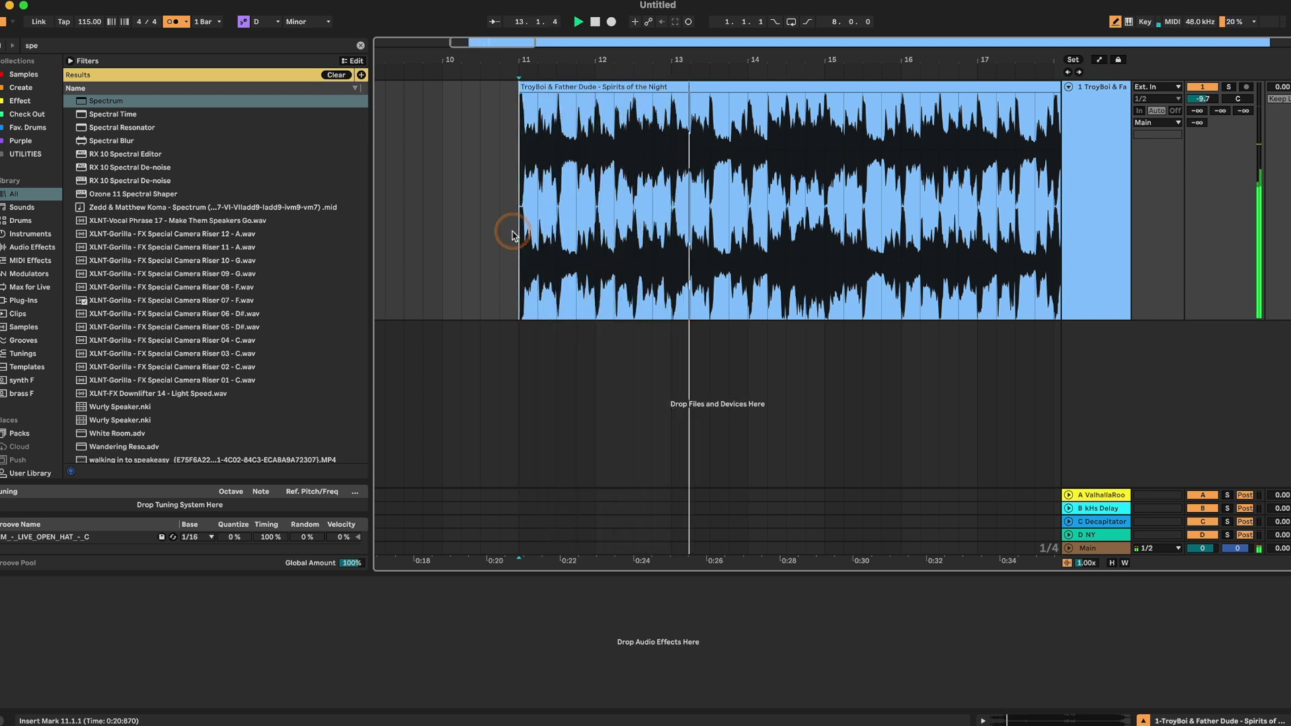
Stop playback and examine whether the loud section's first transient lines up with the grid at bar 27
scroll(513, 235, "right", 10)
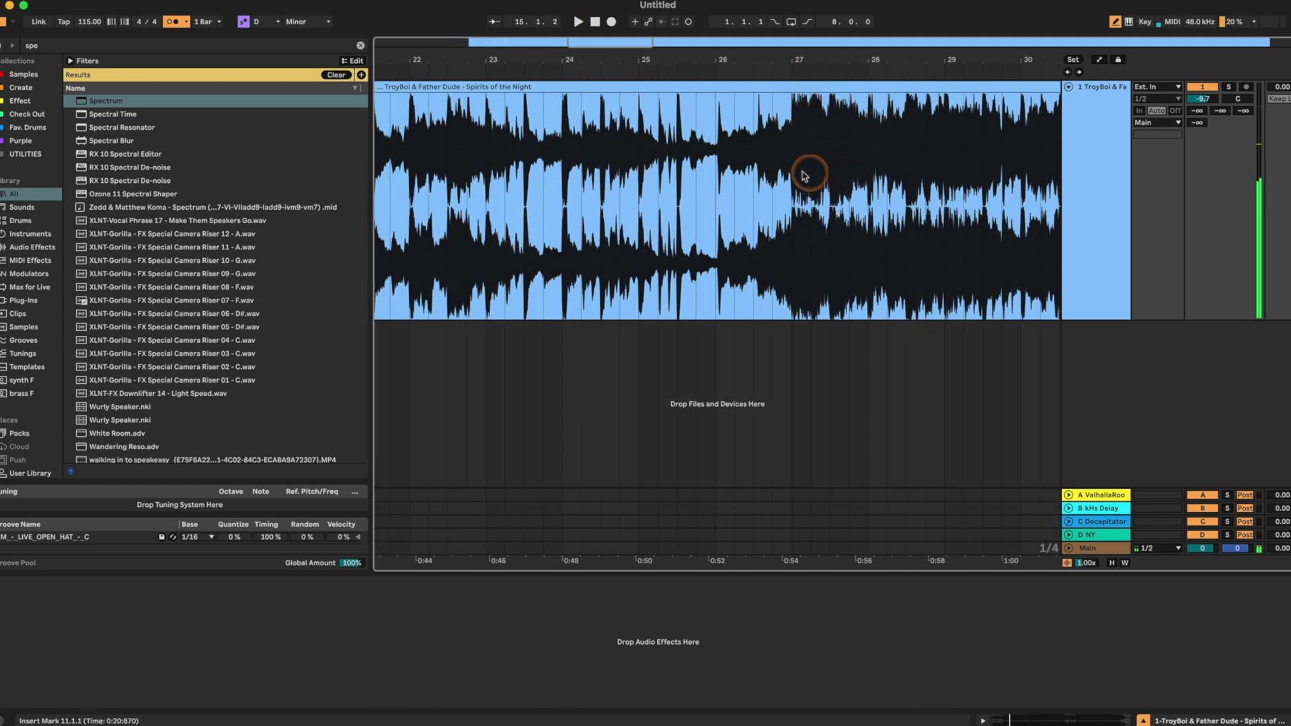
key("space")
scroll(784, 138, "up", 10)
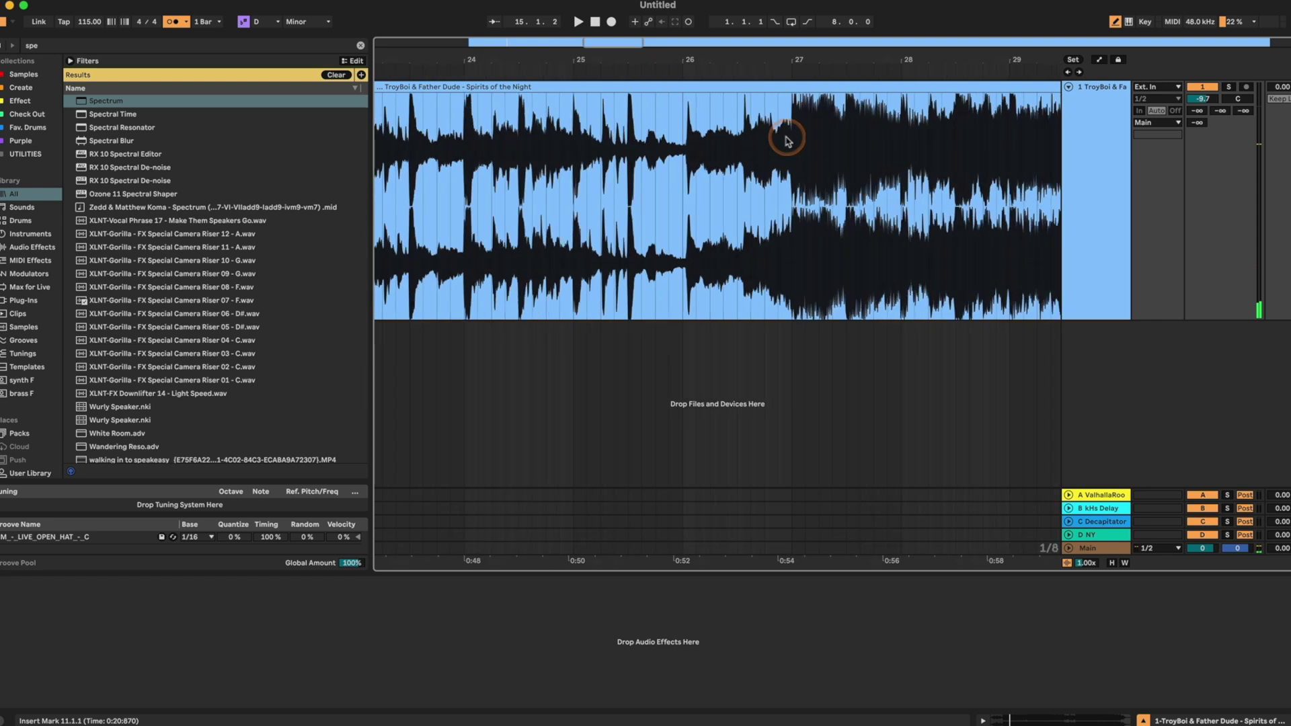
left_click(768, 146)
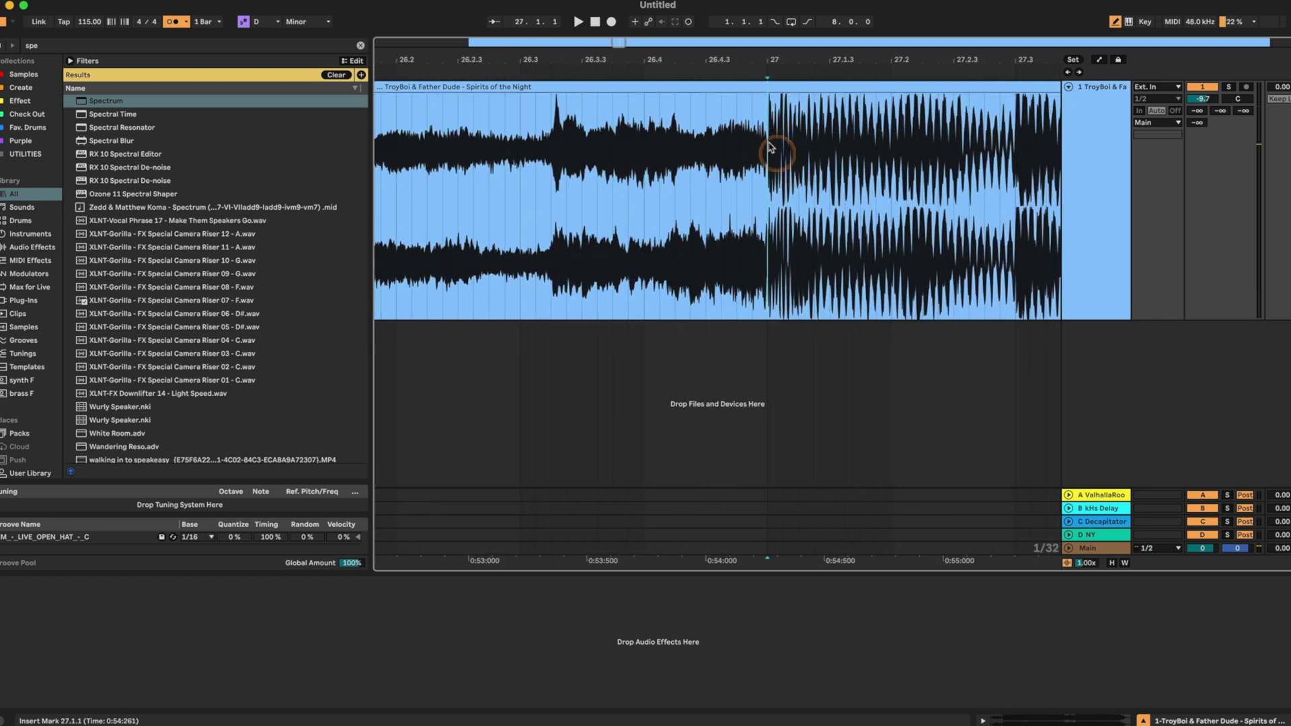
scroll(762, 160, "down", 12)
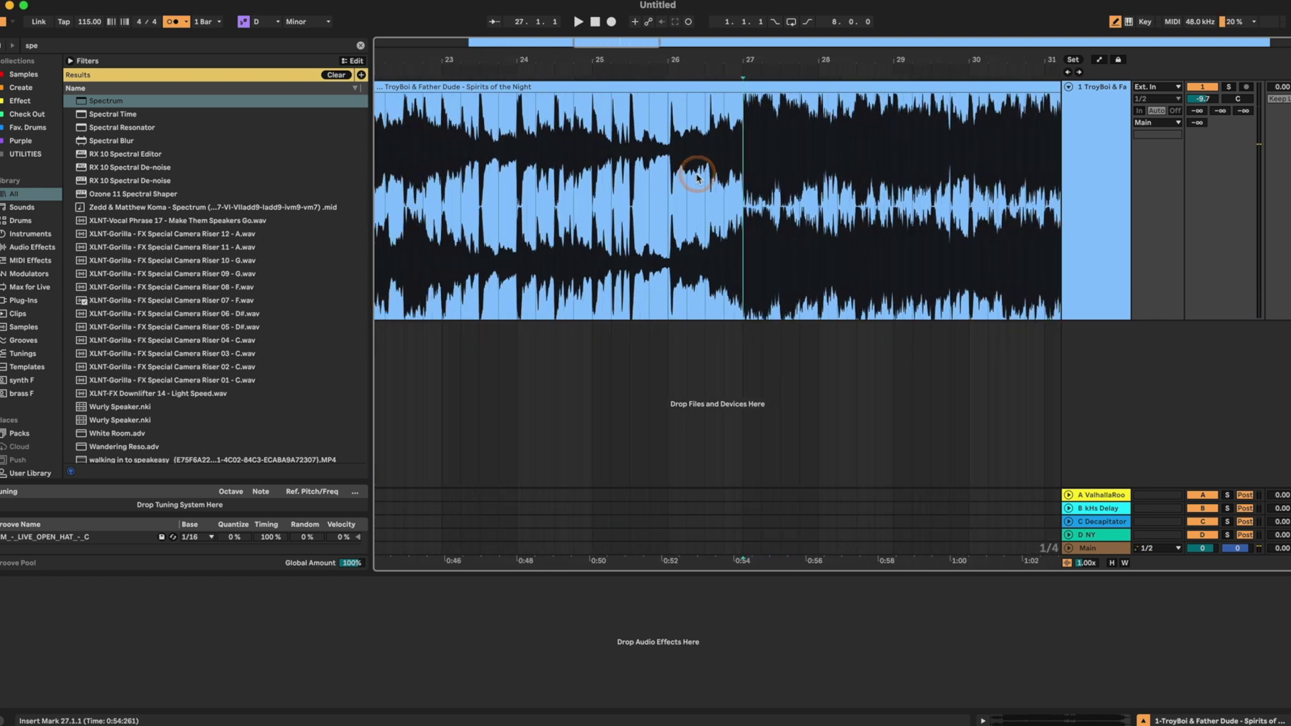
Try a tempo of 116 BPM to compare the grid alignment at bar 27, and undo the change
left_click(87, 22)
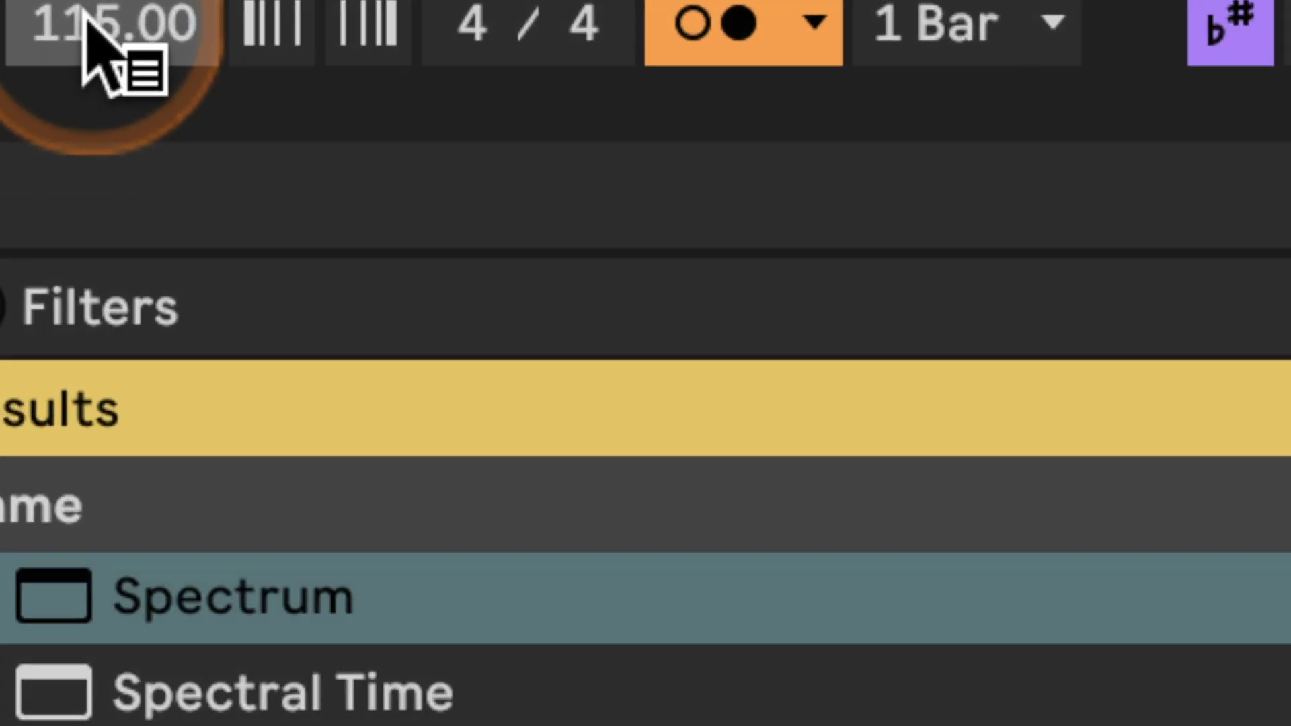
left_click(168, 47)
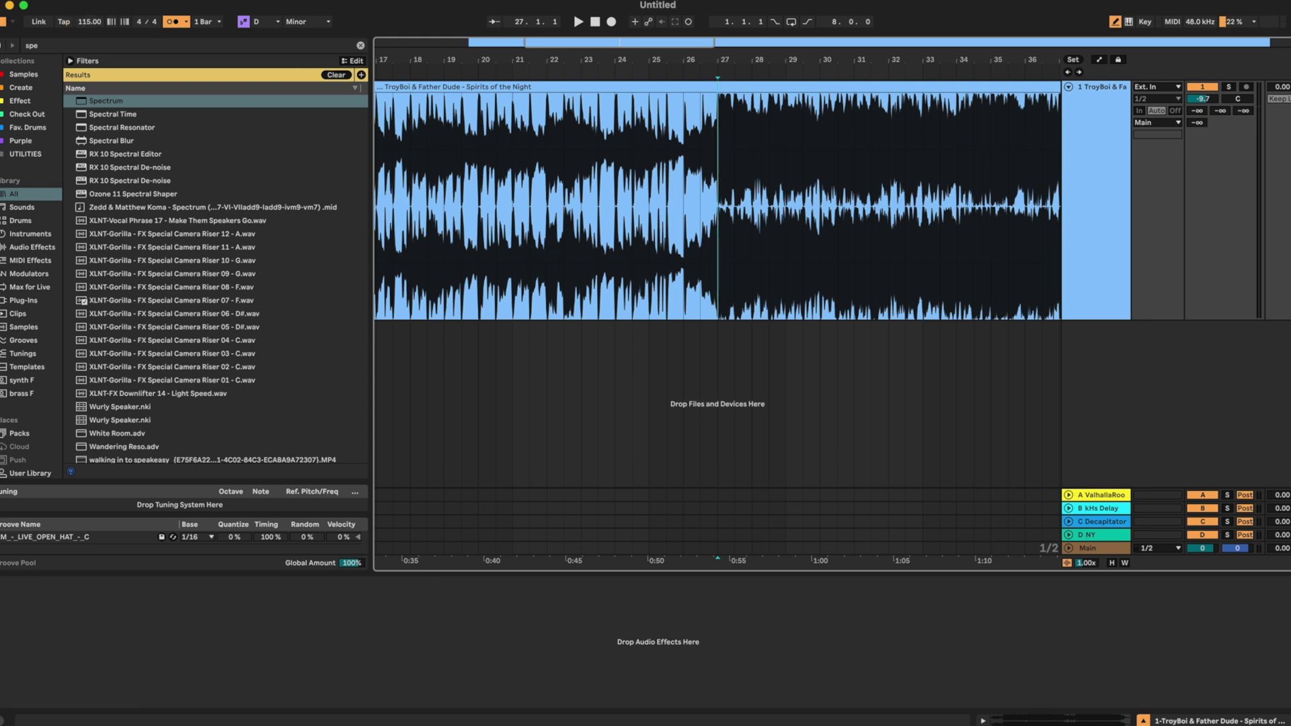
left_click_drag(89, 22, 90, 21)
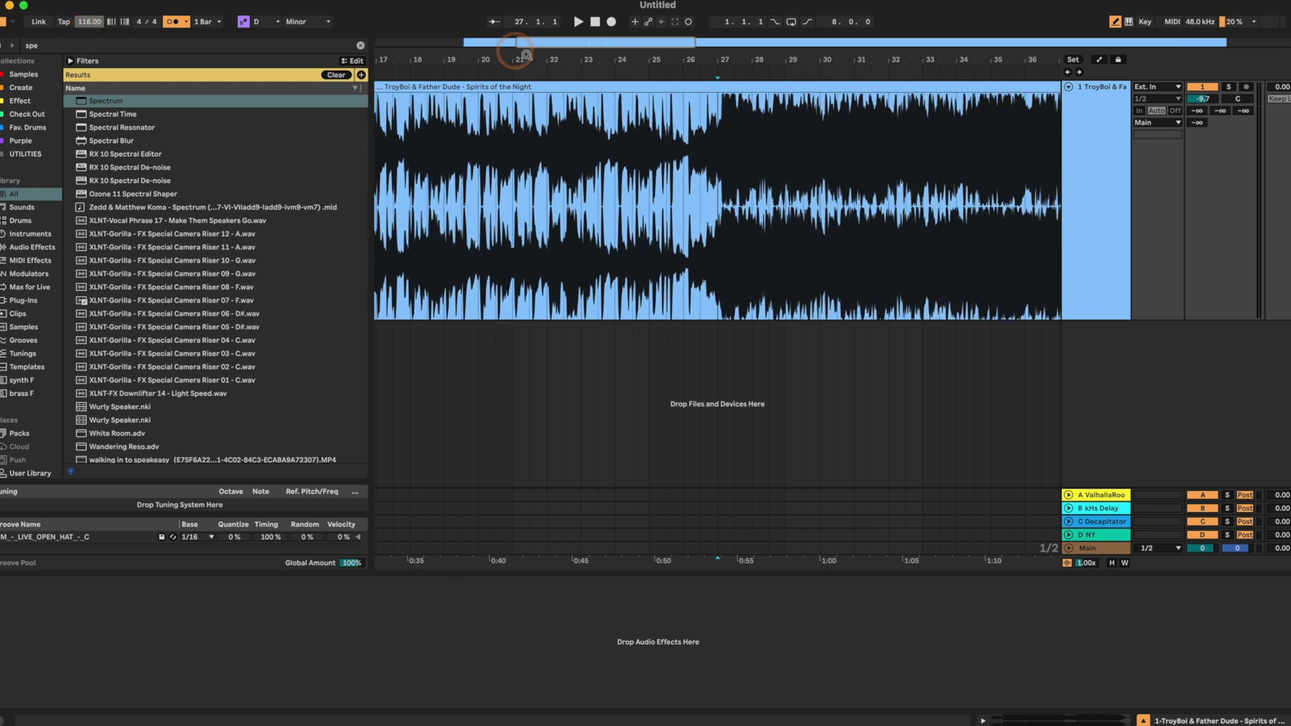
key("super+z")
left_click(1105, 246)
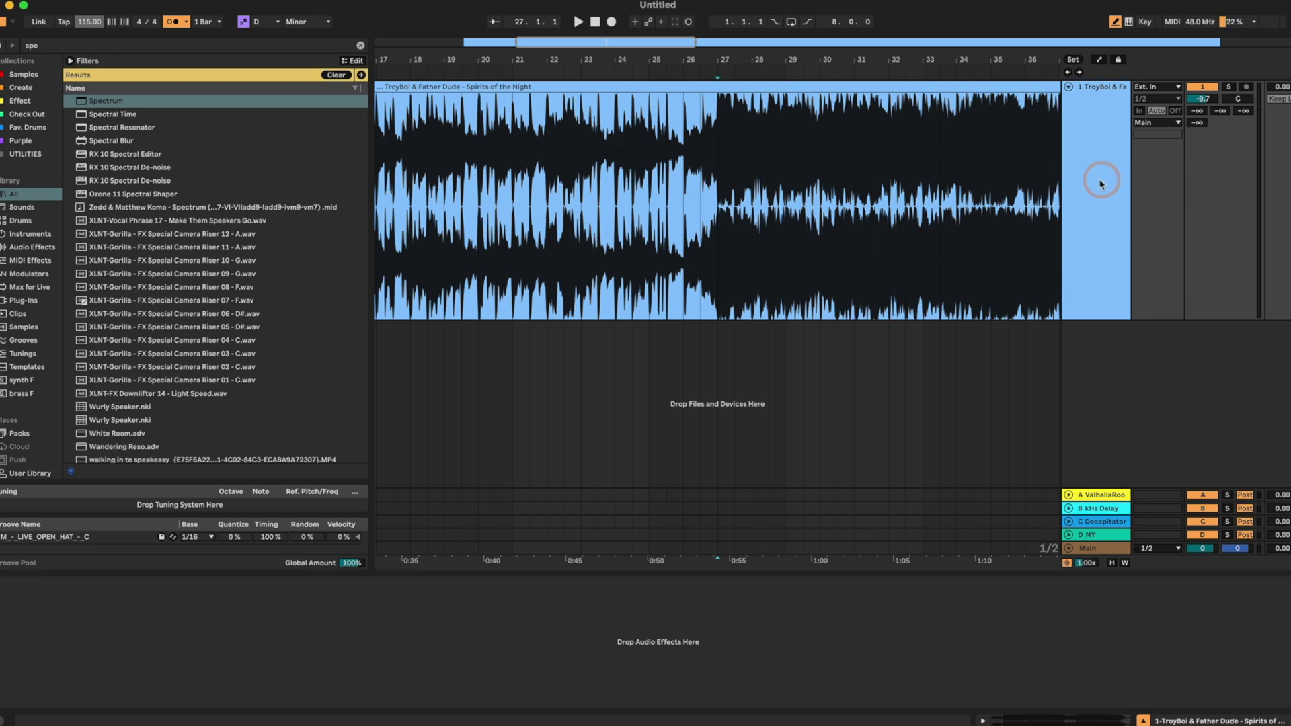
Paste an Auto Filter onto the song's track and set it to low-pass at 214 Hz with 19% resonance
left_click(671, 662)
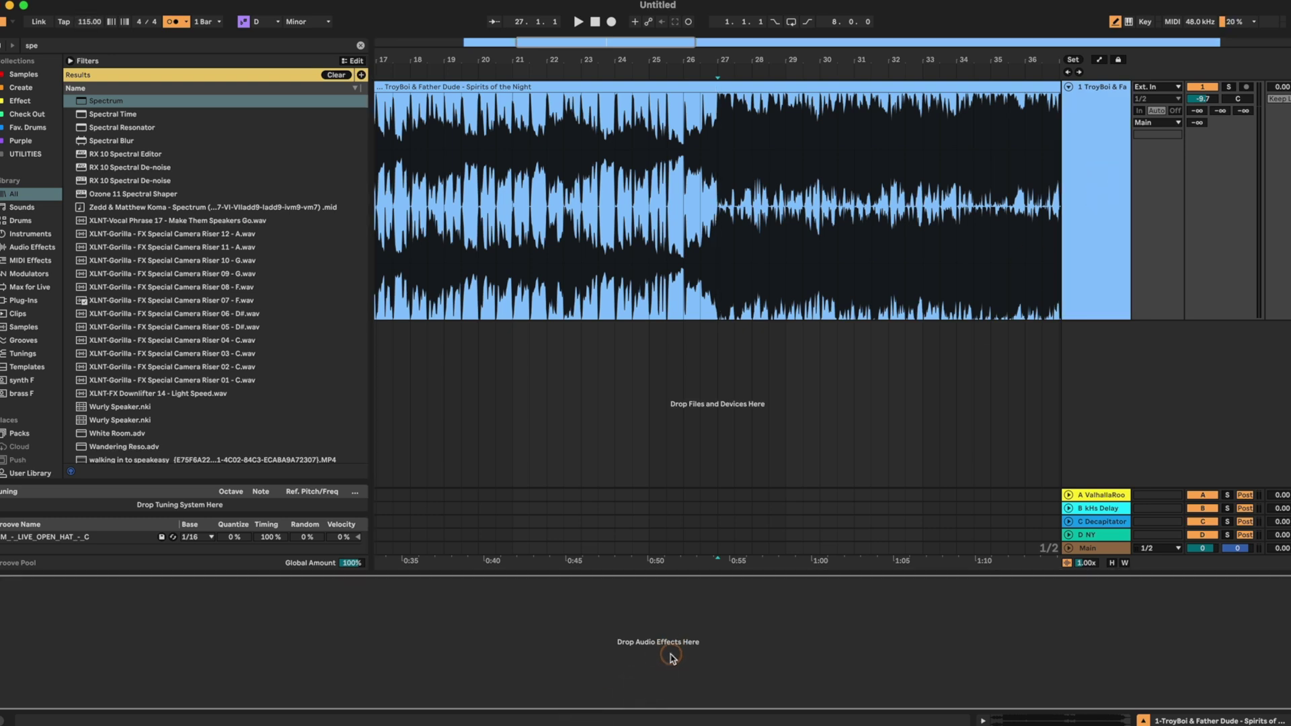
left_click(717, 230)
left_click(666, 686)
key("super+v")
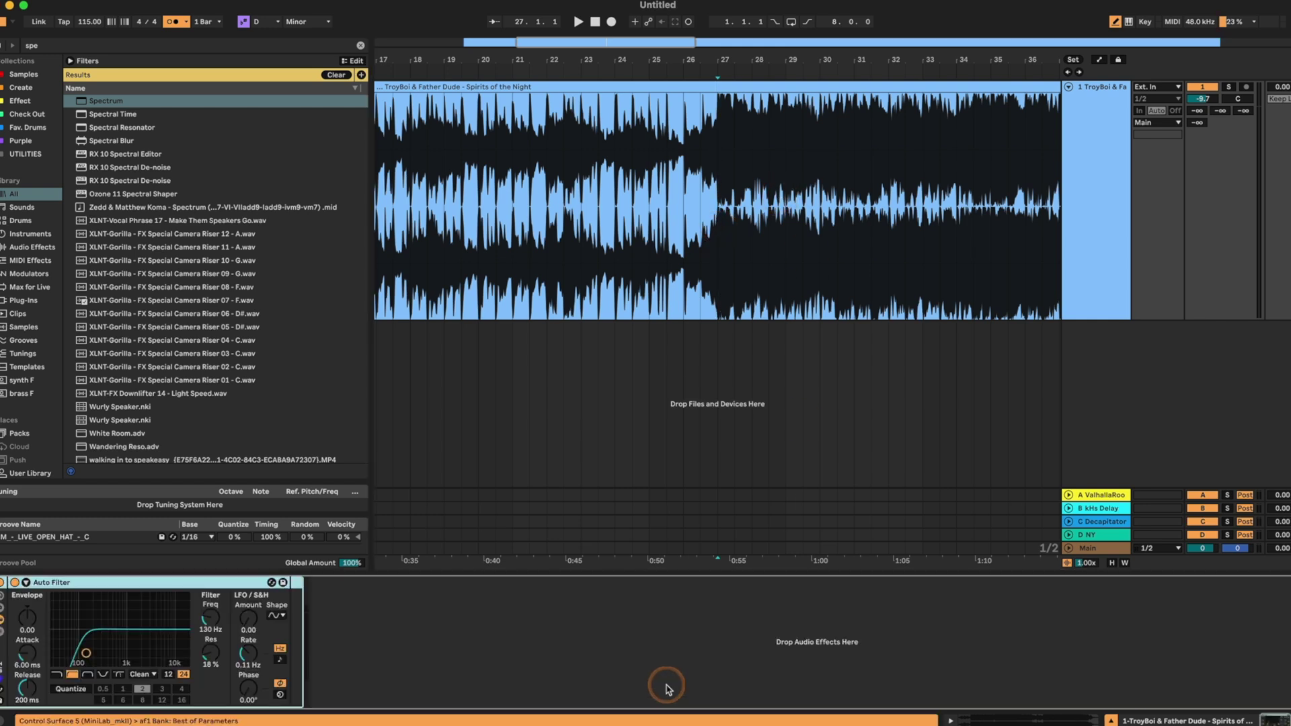
left_click(56, 674)
left_click_drag(210, 620, 209, 647)
Play the low-pass filtered song from bar 27 to listen to its bass line
key("space")
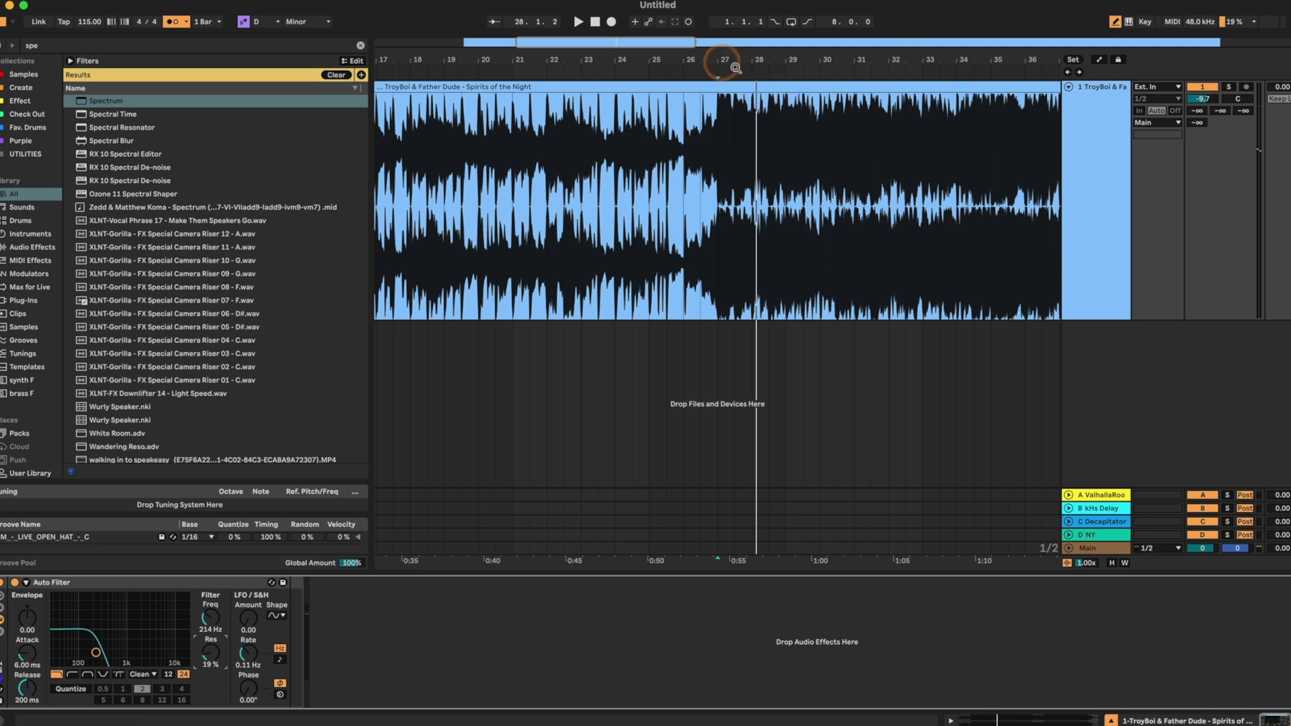
left_click(725, 118)
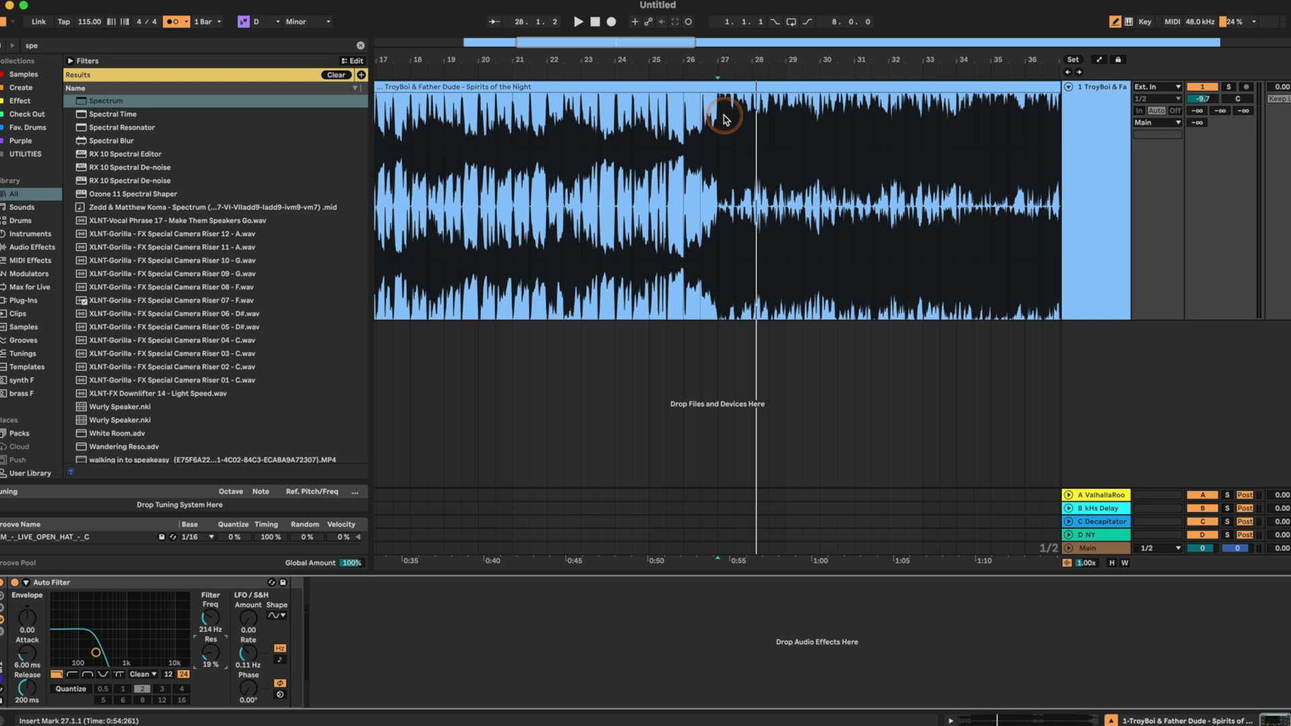
left_click(718, 123)
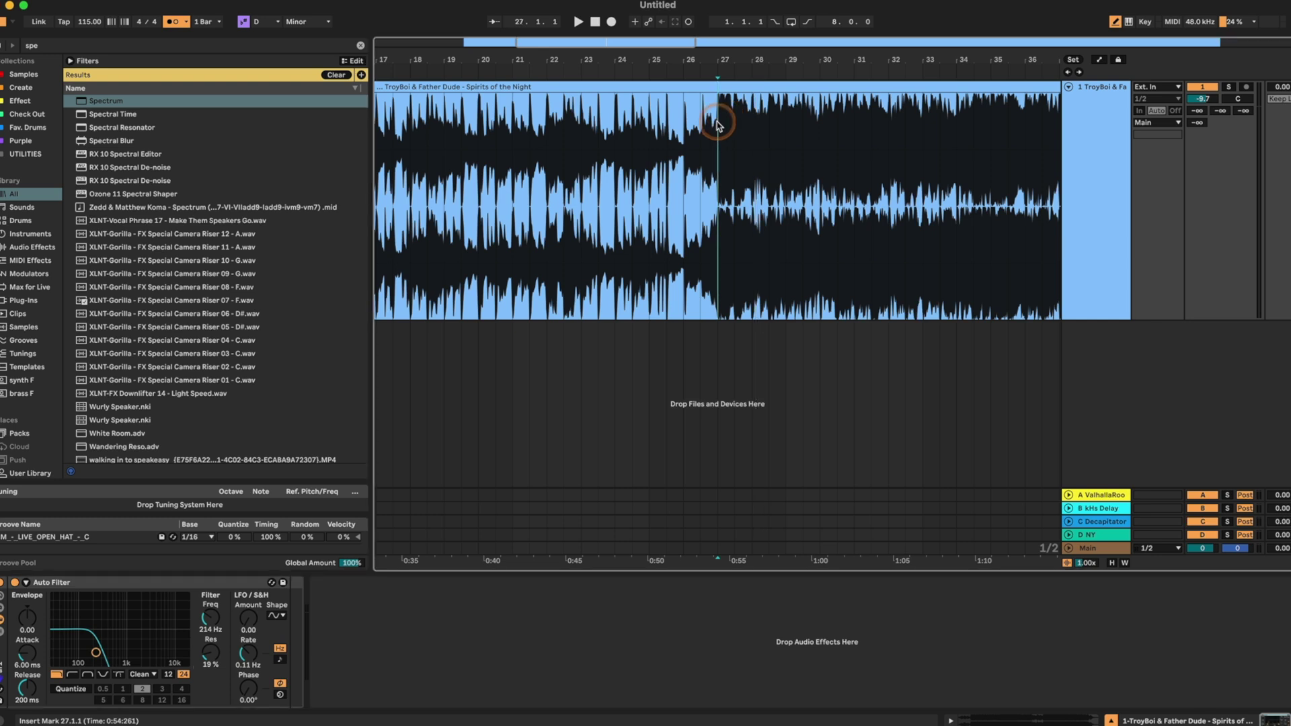
key("space")
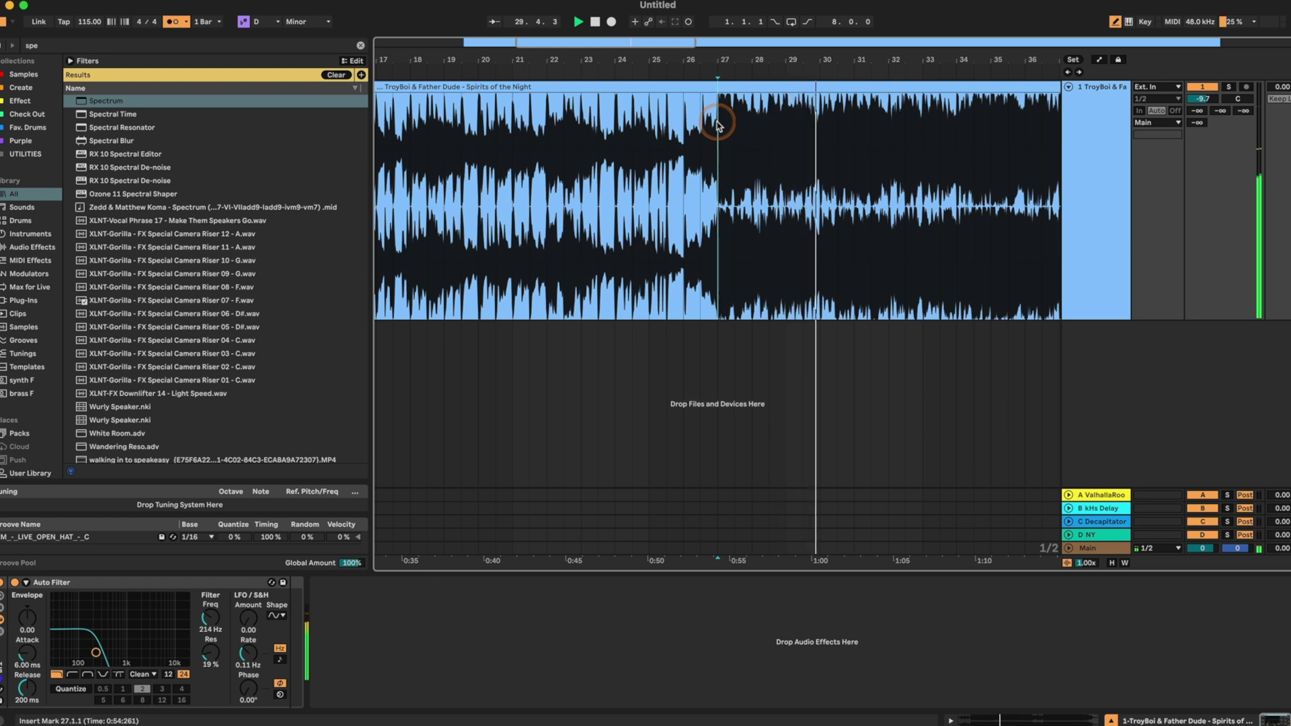
Find the Tuner in the browser and add it after the Auto Filter on the song's track
left_click(591, 673)
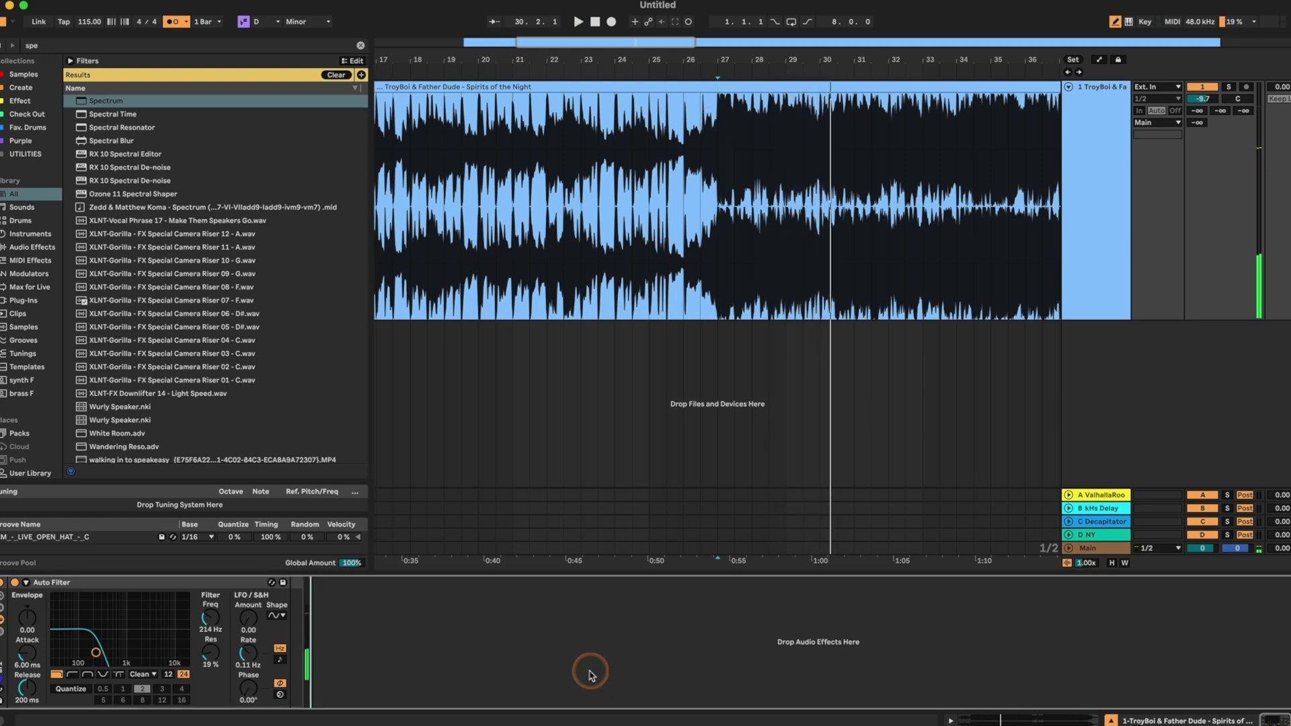
key("super+f")
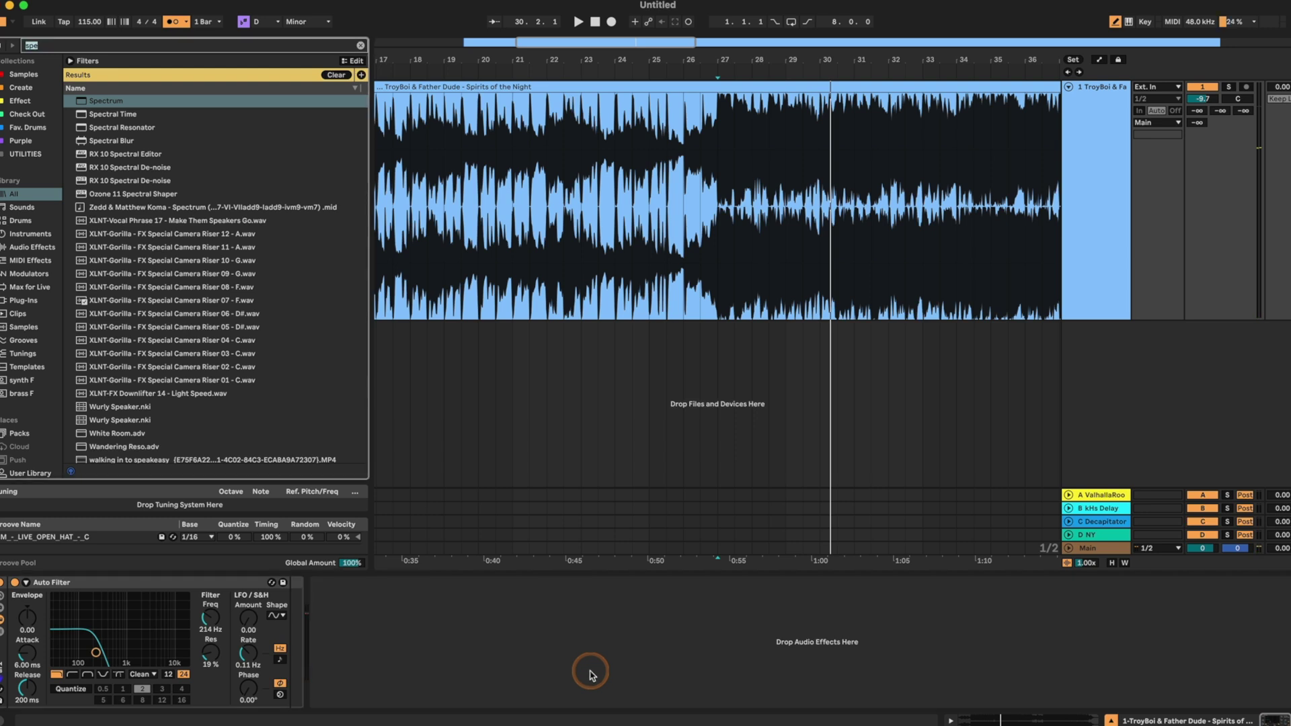
type("tuner")
key("Return")
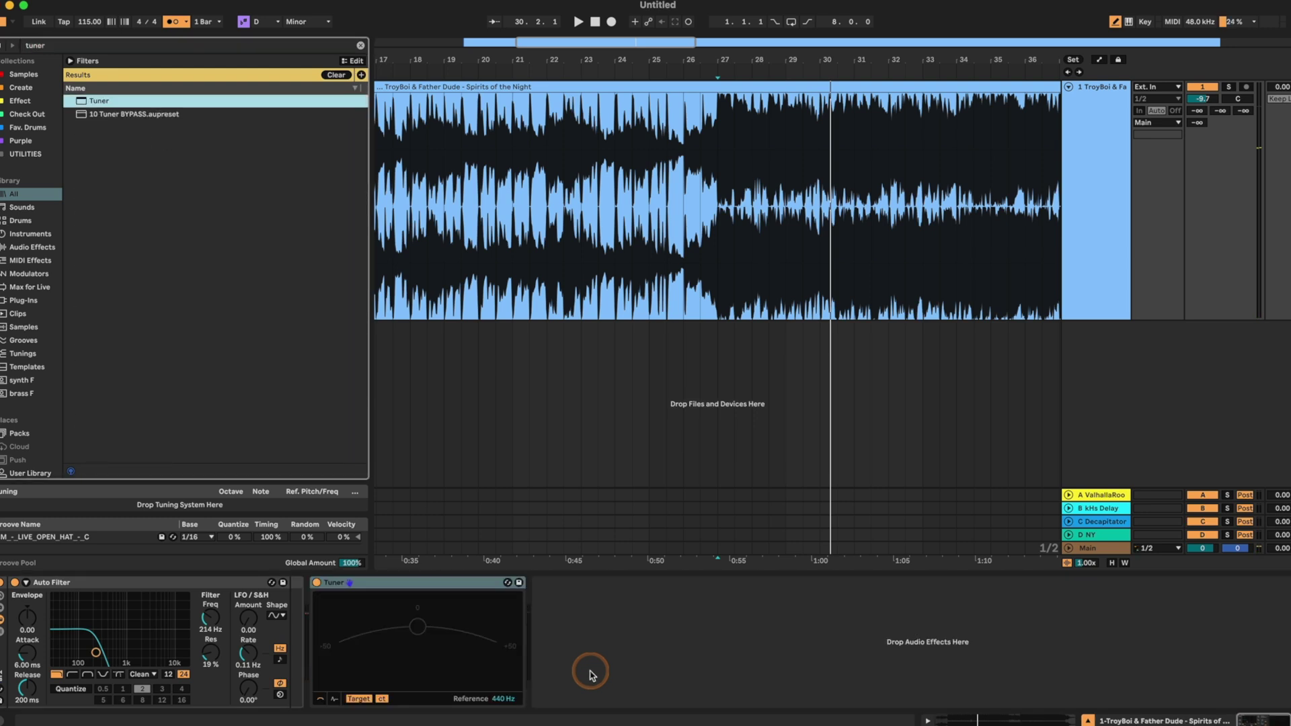
Find the Spectrum device in the browser and add it after the Tuner
key("super+f")
type("spect")
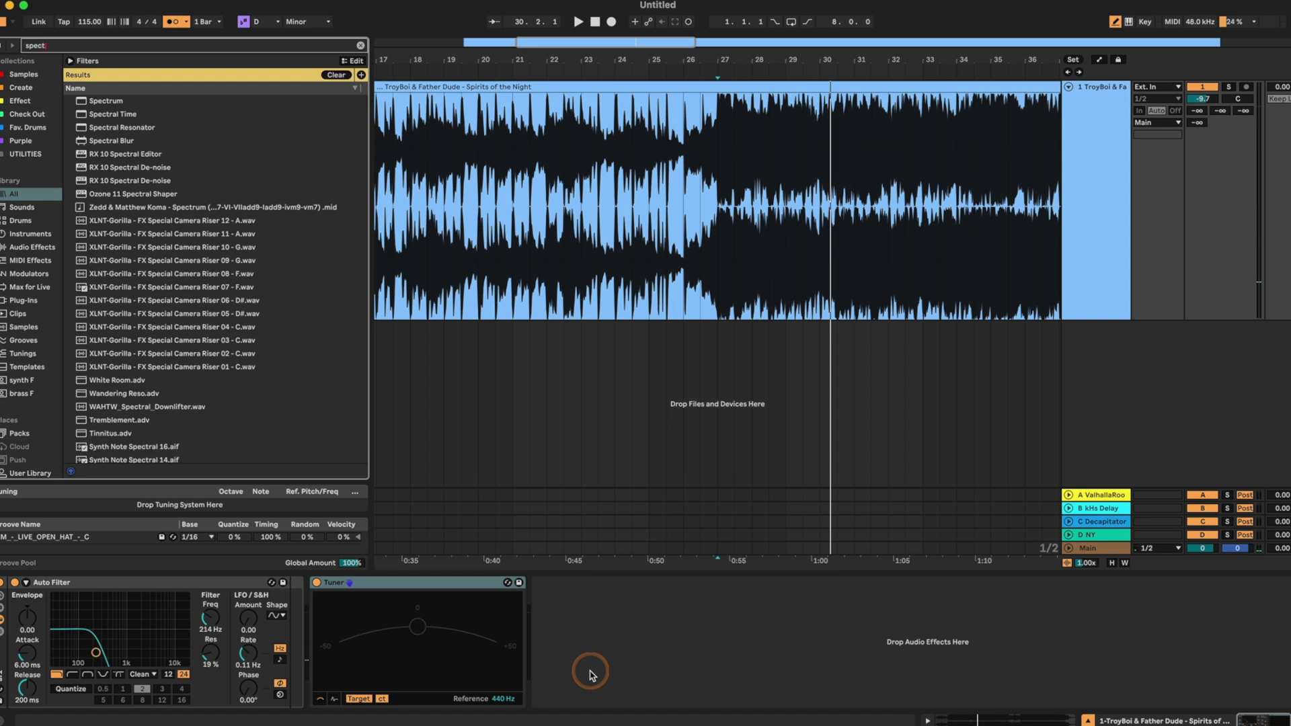
key("Down")
key("Return")
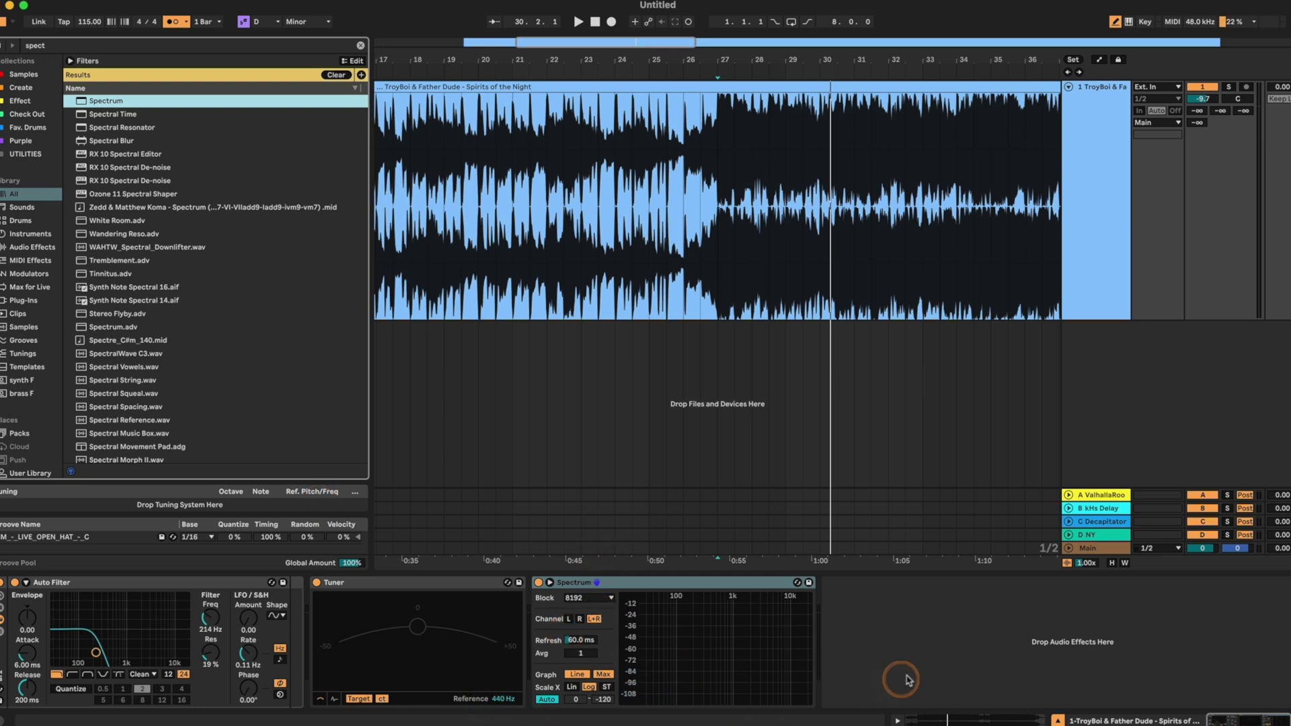
Play the filtered song from bar 27 in short passages and read the bass note on the Tuner
key("space")
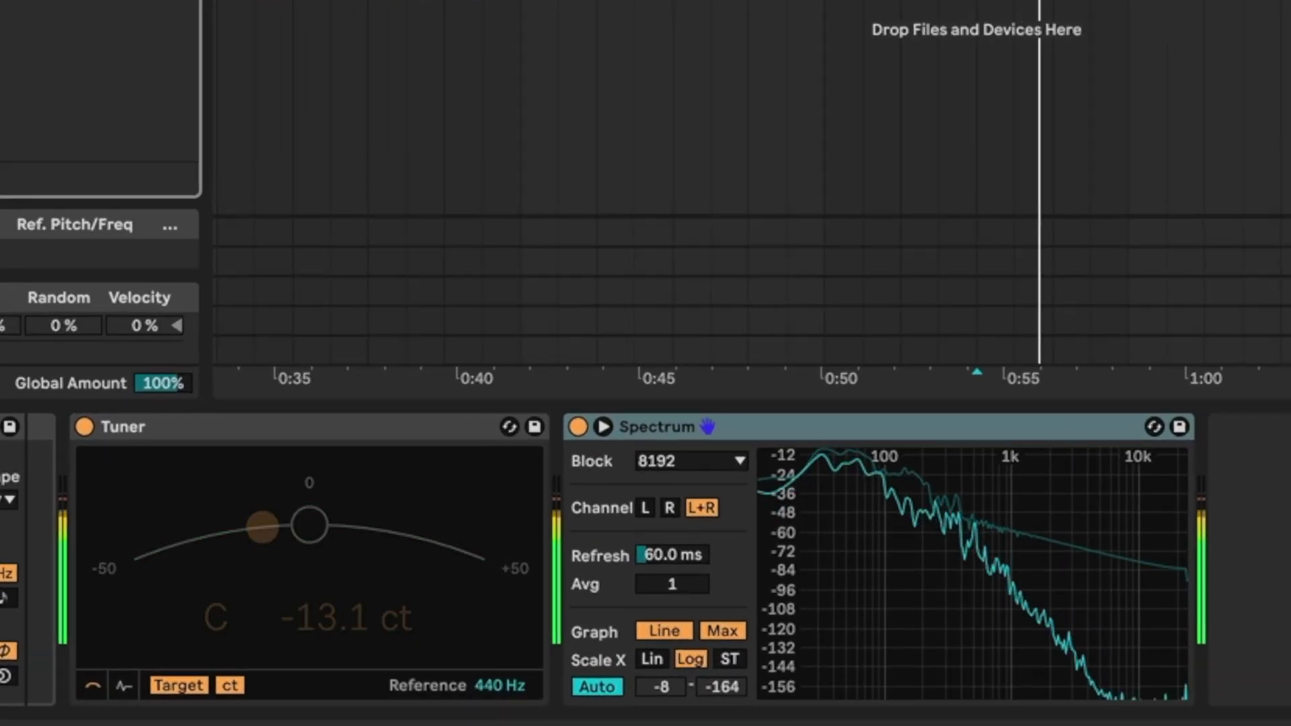
key("space")
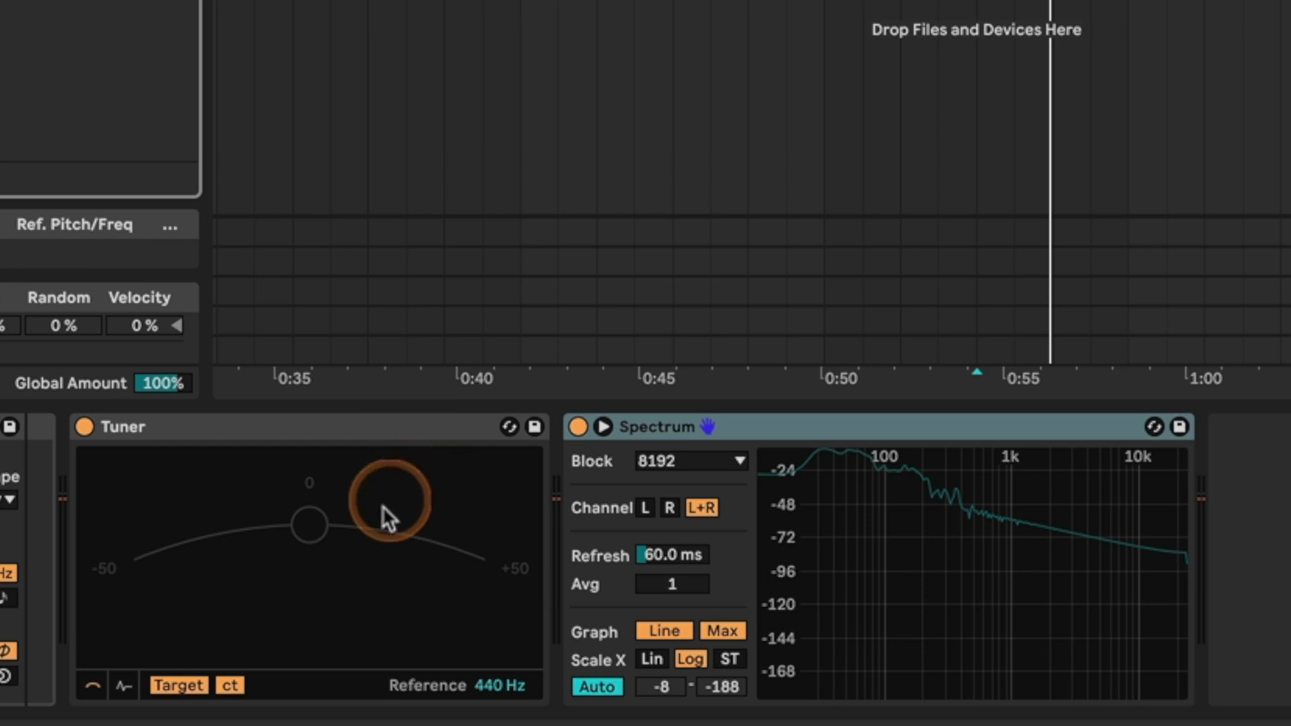
key("space")
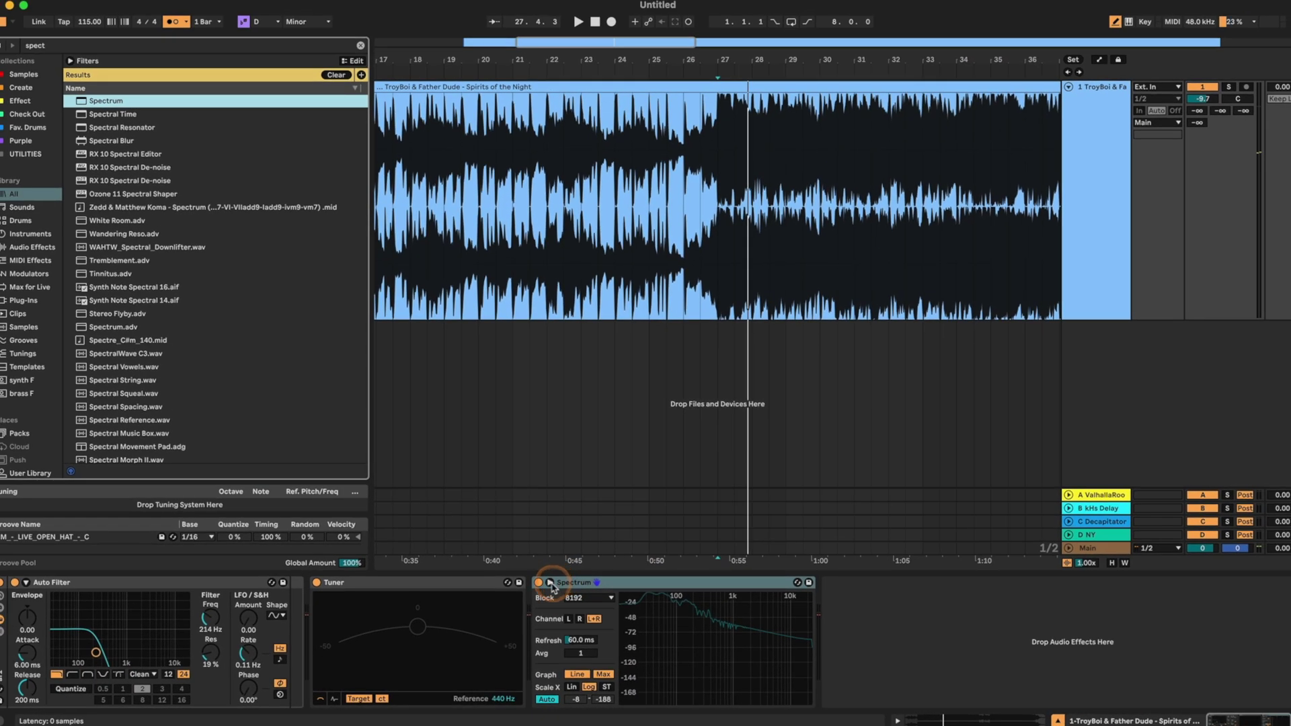
Expand the Spectrum display, examine the bass peaks while the song plays, and collapse the display again
left_click(550, 583)
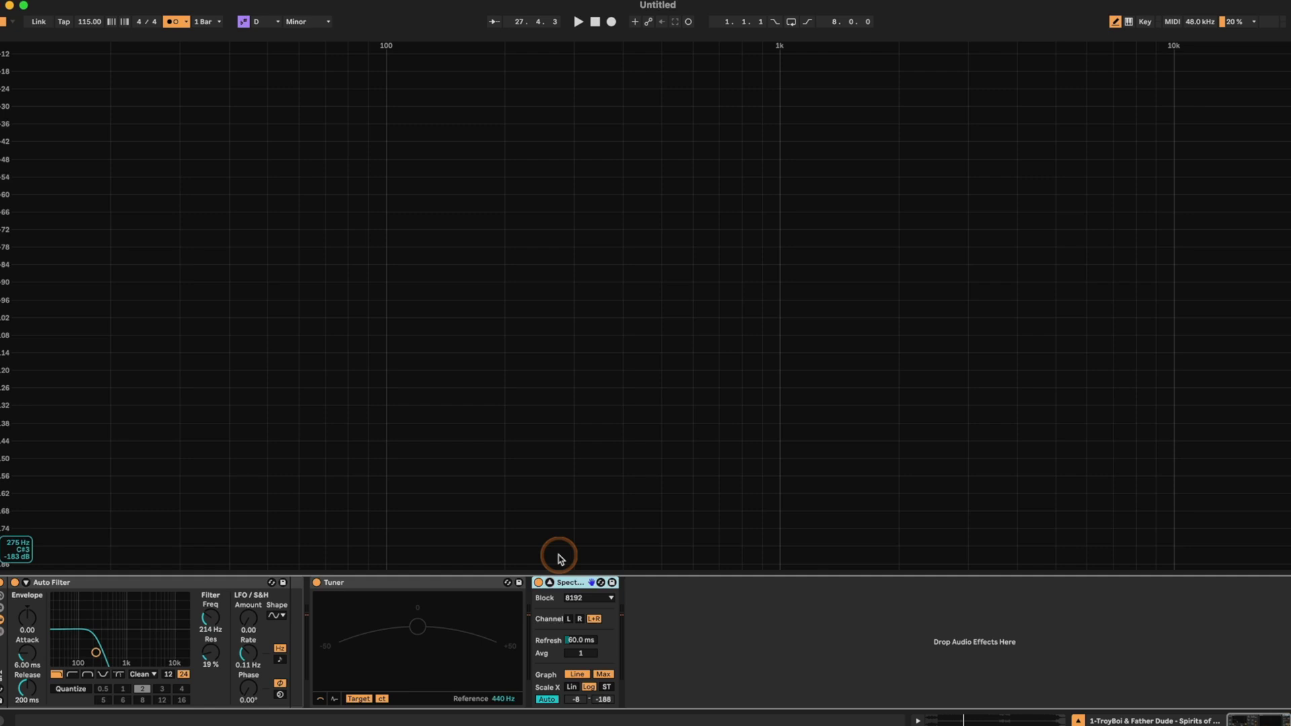
key("space")
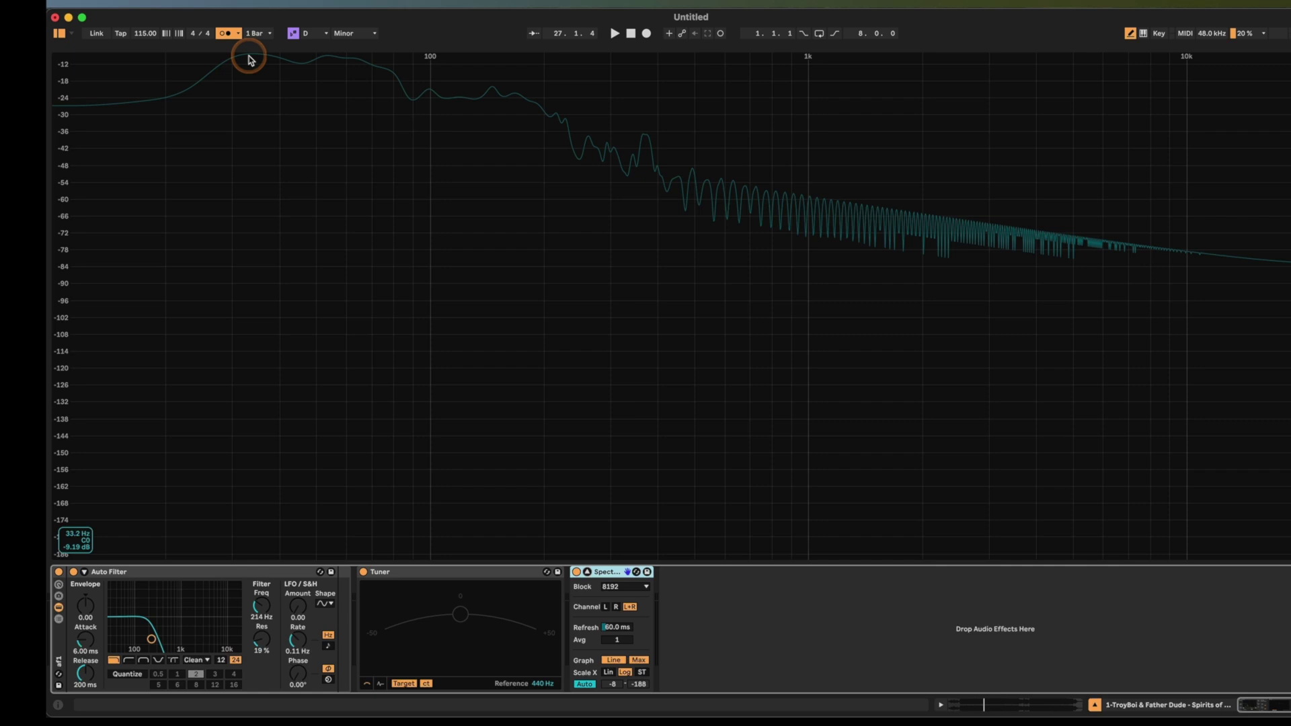
left_click(587, 573)
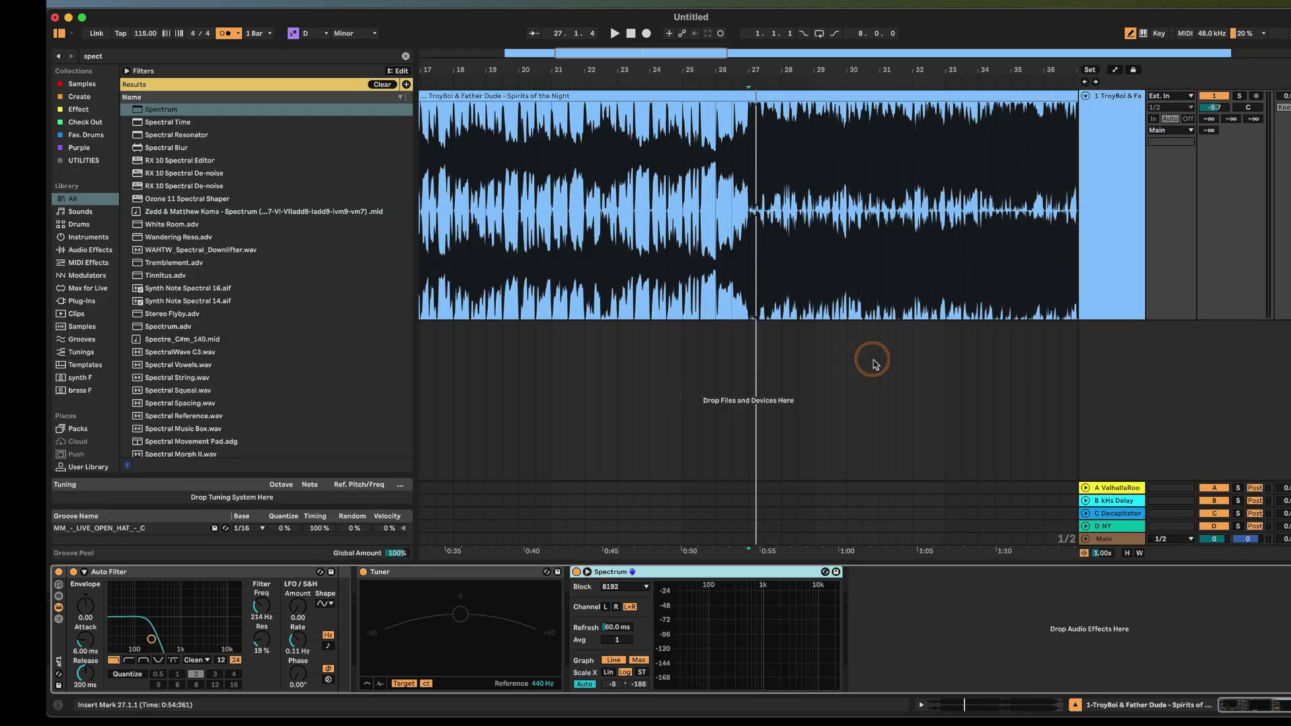